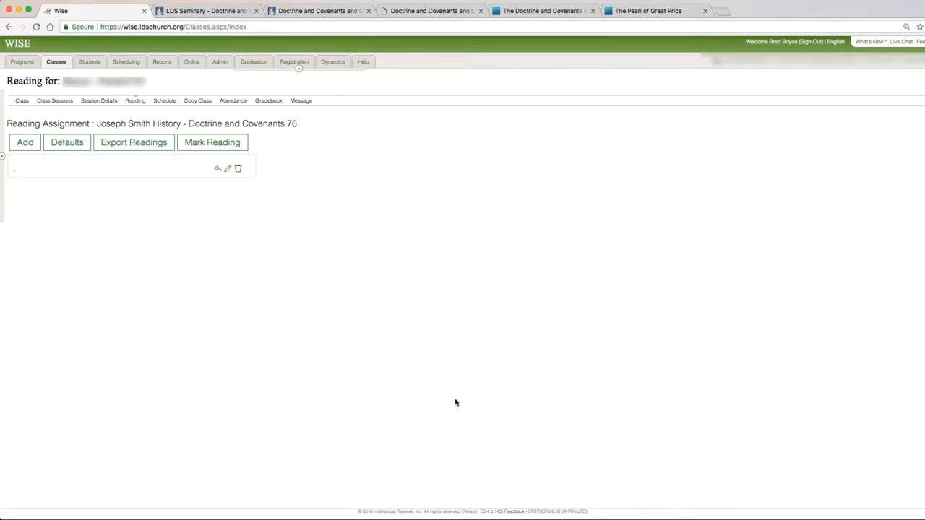
View the Home-Study Seminary study guide's contents page and its online Doctrine and Covenants and Church History Reading Chart.
key("ctrl+Tab")
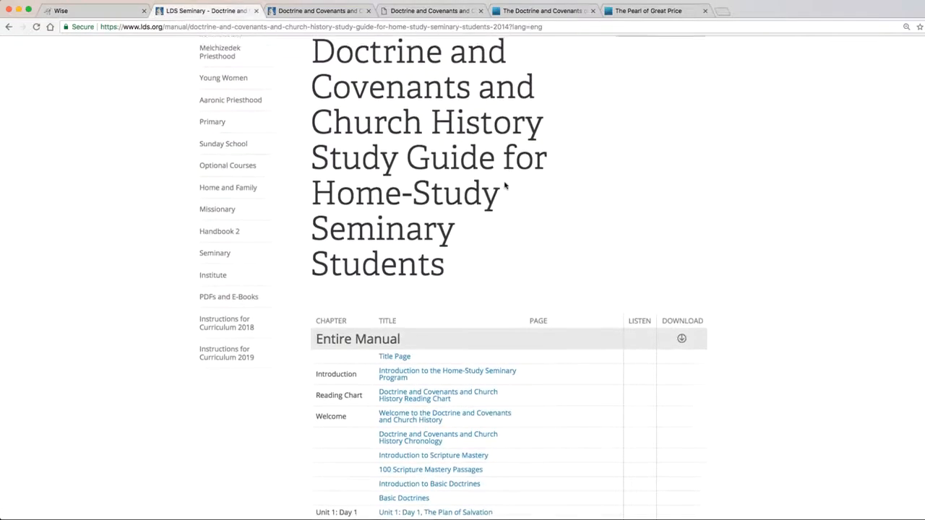
scroll(508, 180, "up", 2)
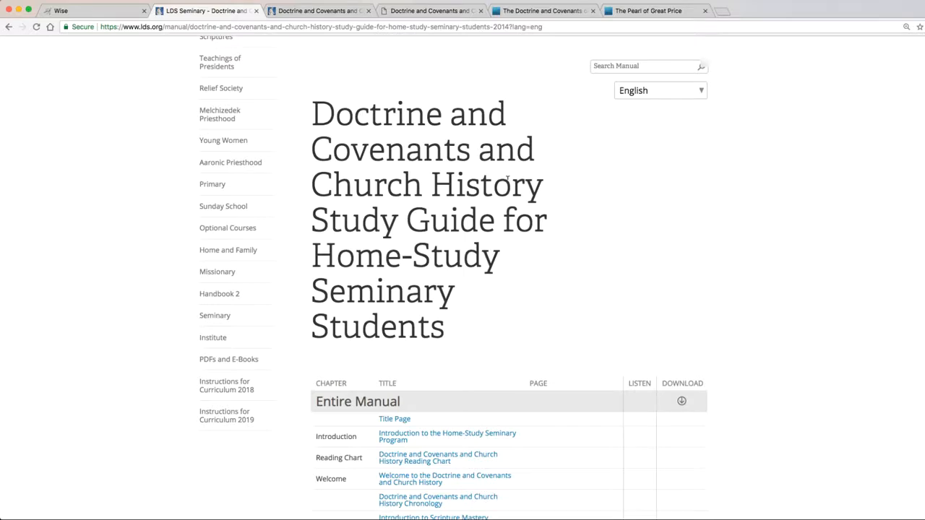
scroll(508, 180, "down", 4)
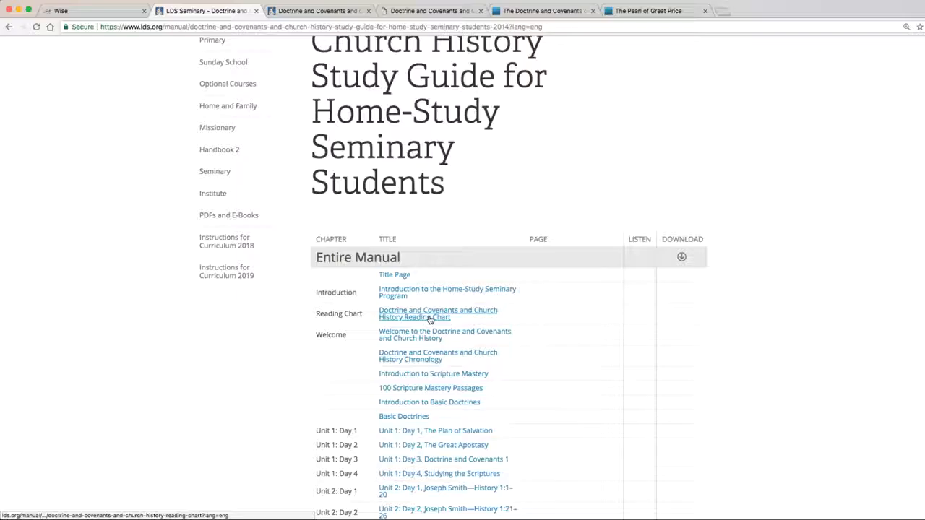
left_click(431, 320)
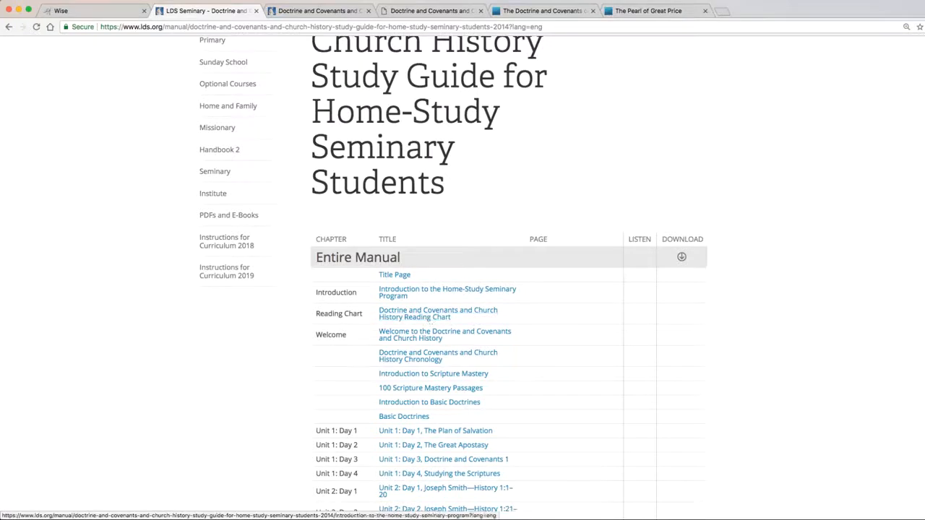
scroll(547, 325, "up", 5)
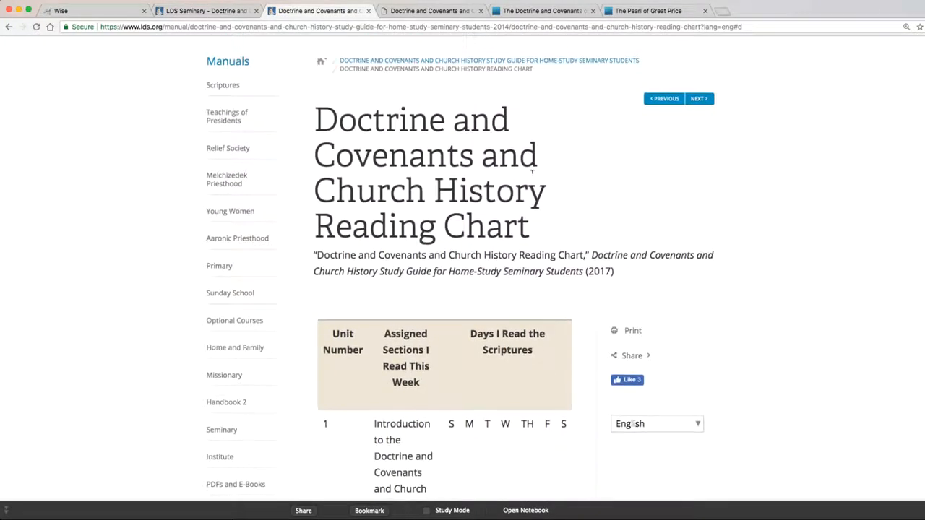
Show the PDF download option for the entire study guide and look over the reading chart in the downloaded PDF.
left_click(209, 11)
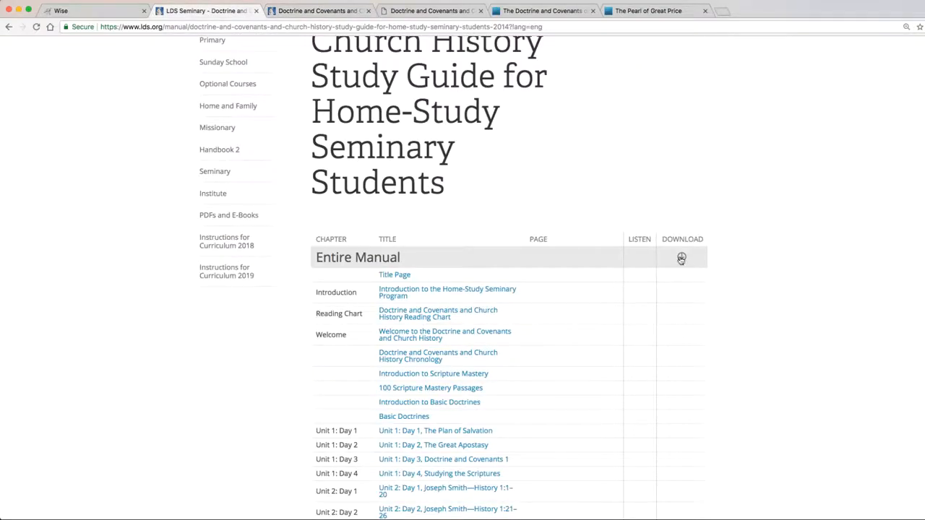
left_click(682, 256)
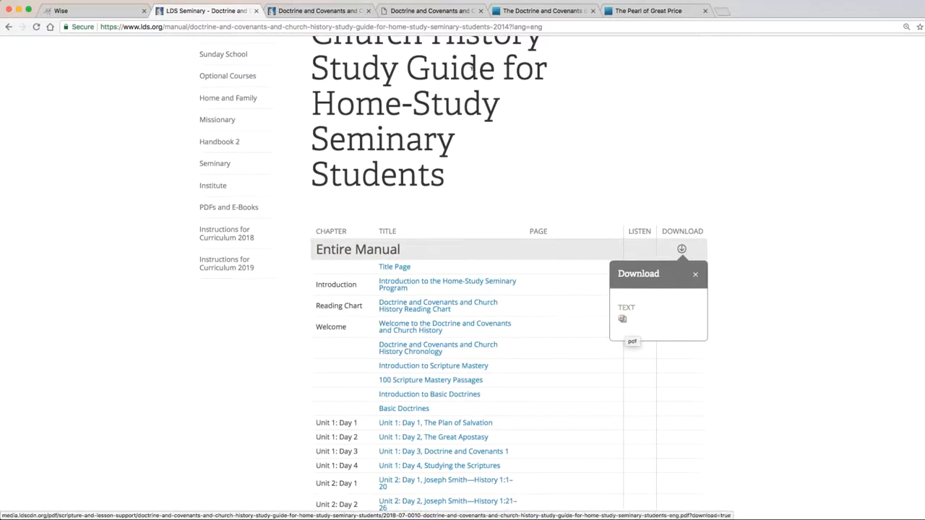
left_click(439, 11)
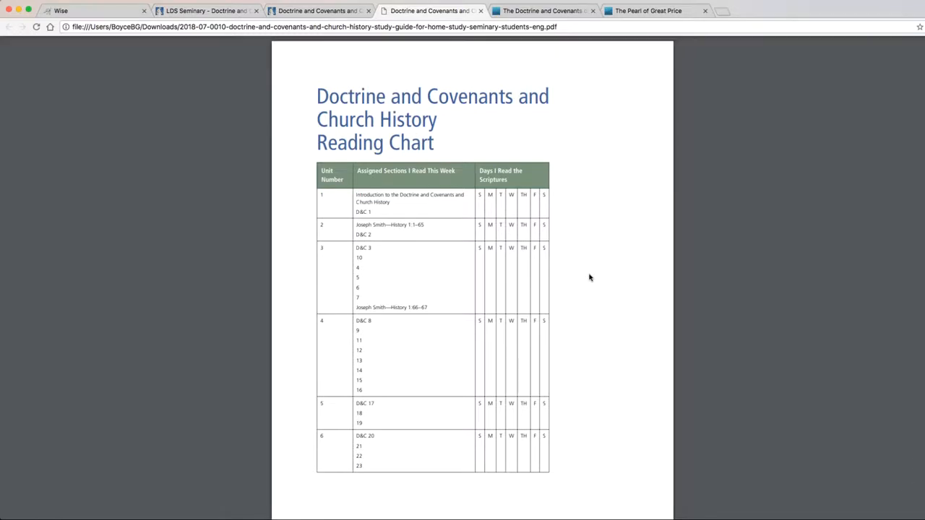
scroll(590, 278, "down", 3)
scroll(589, 278, "down", 8)
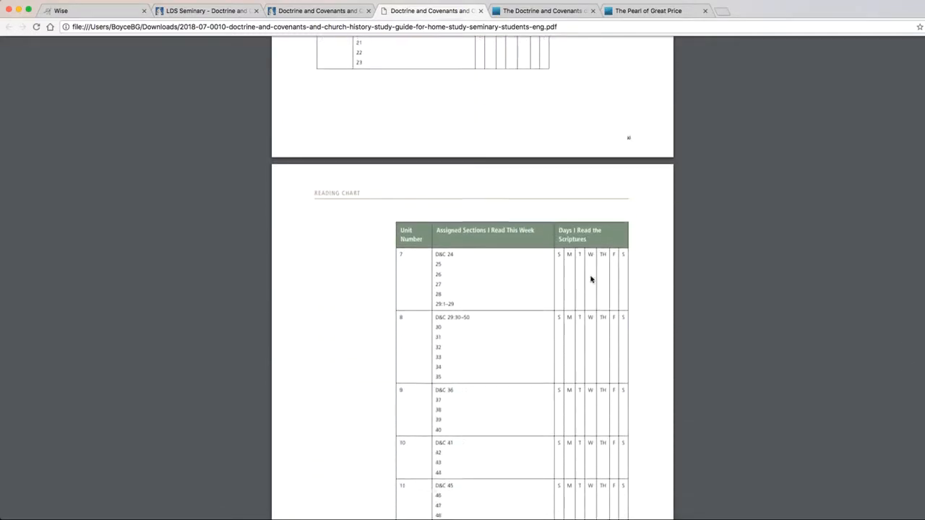
scroll(590, 277, "up", 12)
scroll(591, 280, "up", 6)
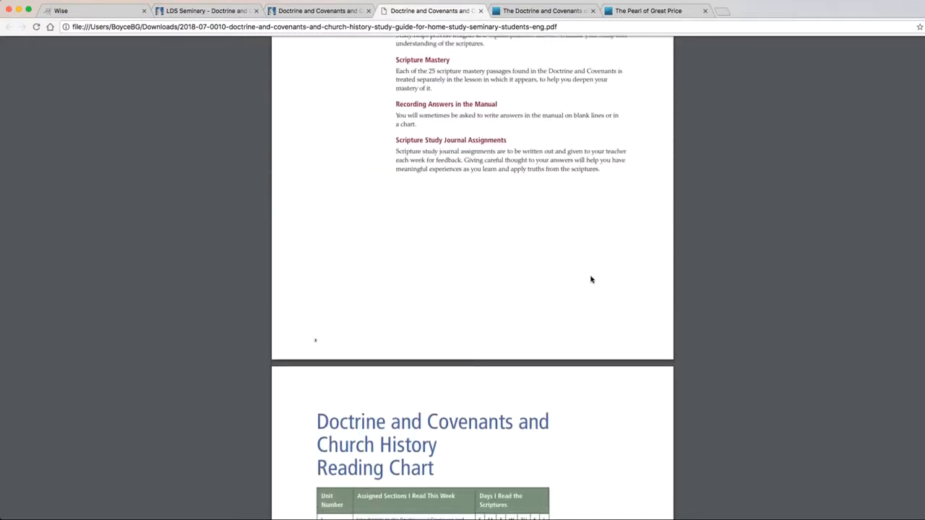
scroll(590, 279, "down", 3)
View the Doctrine and Covenants and Pearl of Great Price scripture pages and return to the WISE reading assignment.
key("ctrl+Tab")
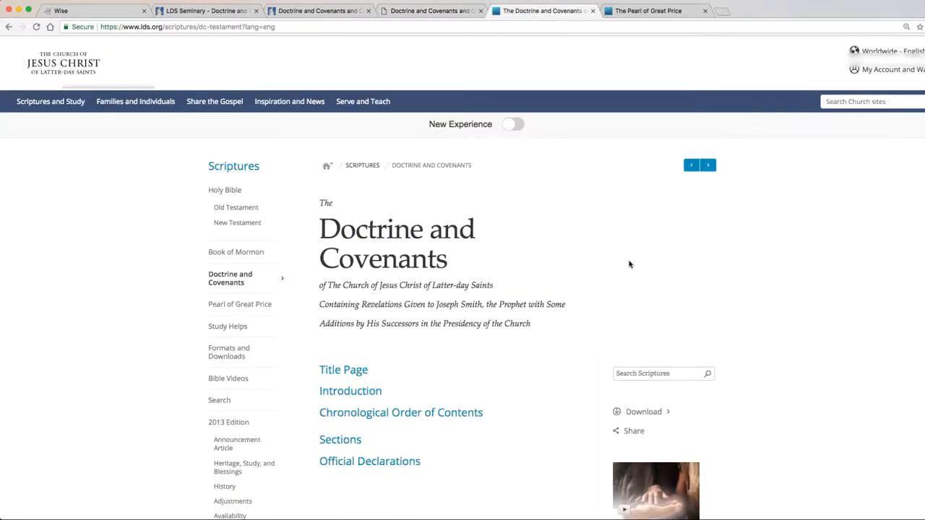
left_click(671, 11)
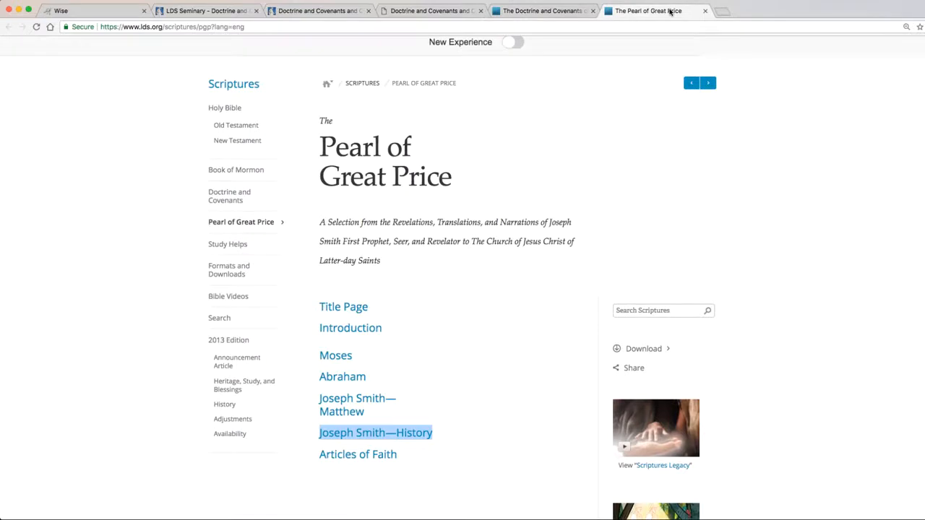
key("ctrl+Tab")
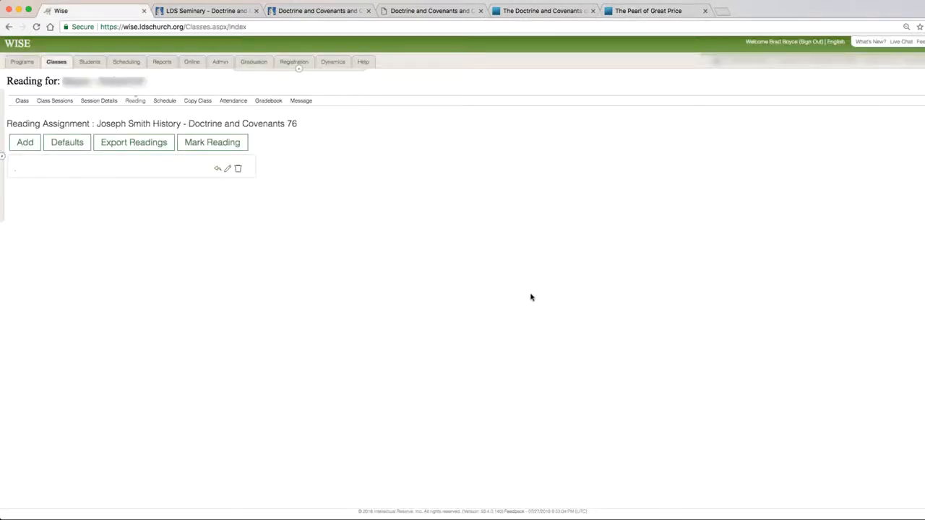
Review the default readings offered for the class and close them without applying.
left_click(68, 144)
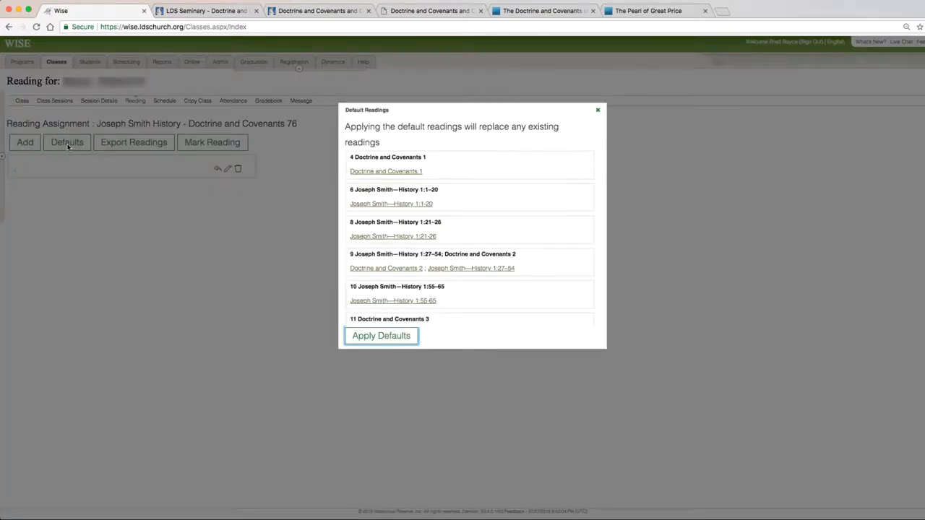
left_click(408, 338)
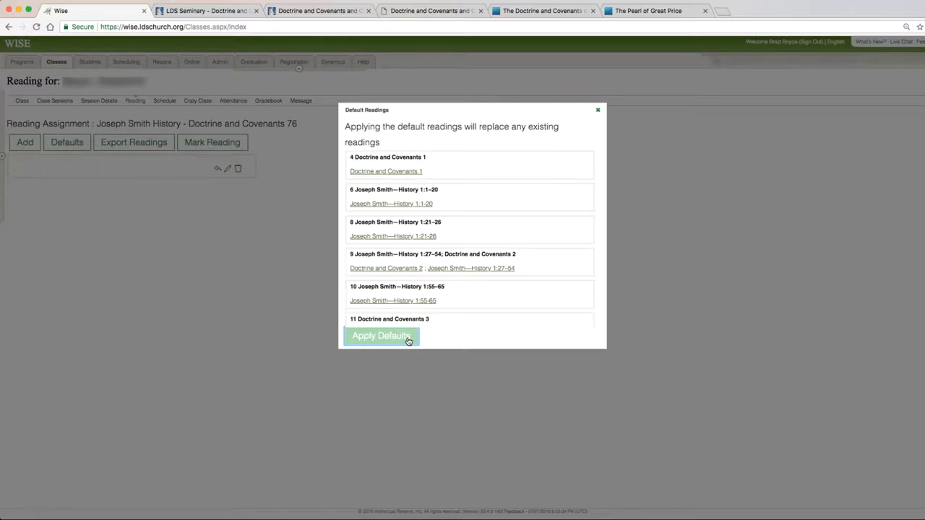
left_click(598, 110)
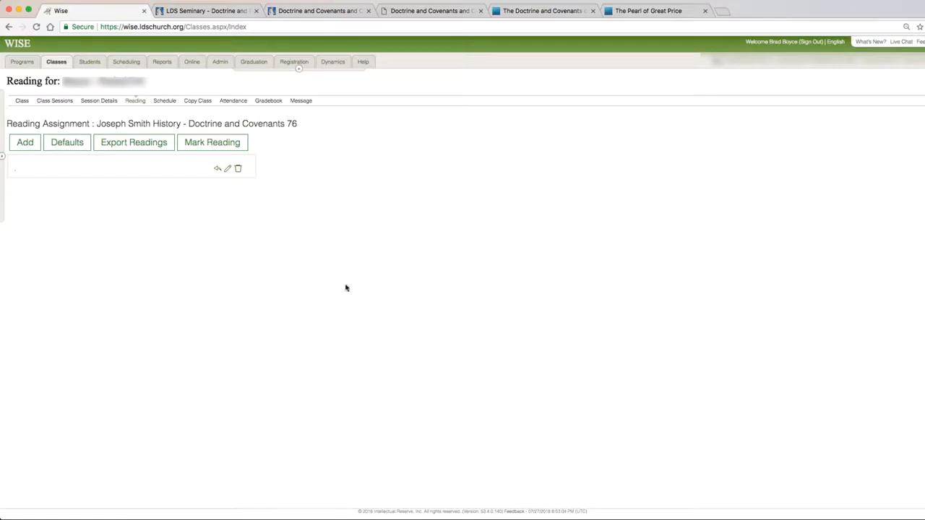
Start a new reading and copy "Introduction to the Doctrine and Covenants and Church History" from unit 1 of the online reading chart.
left_click(26, 143)
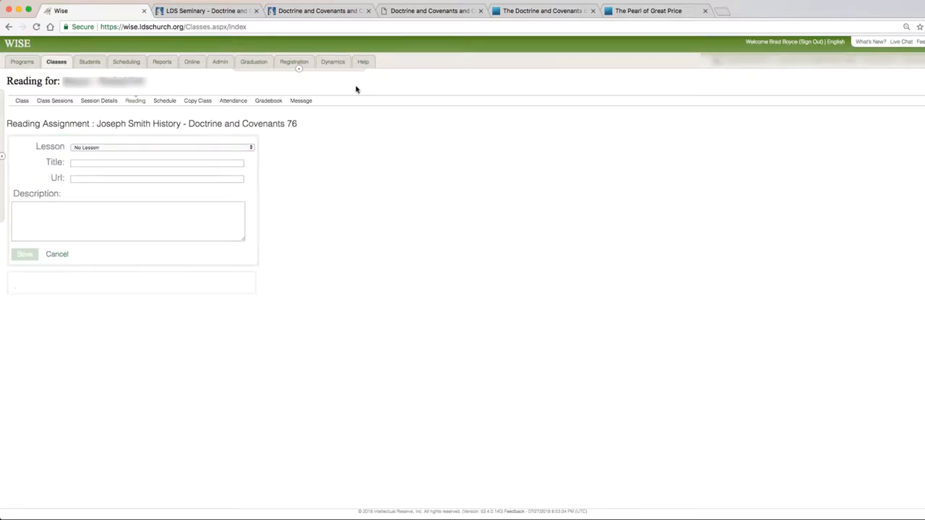
left_click(318, 11)
scroll(413, 187, "down", 3)
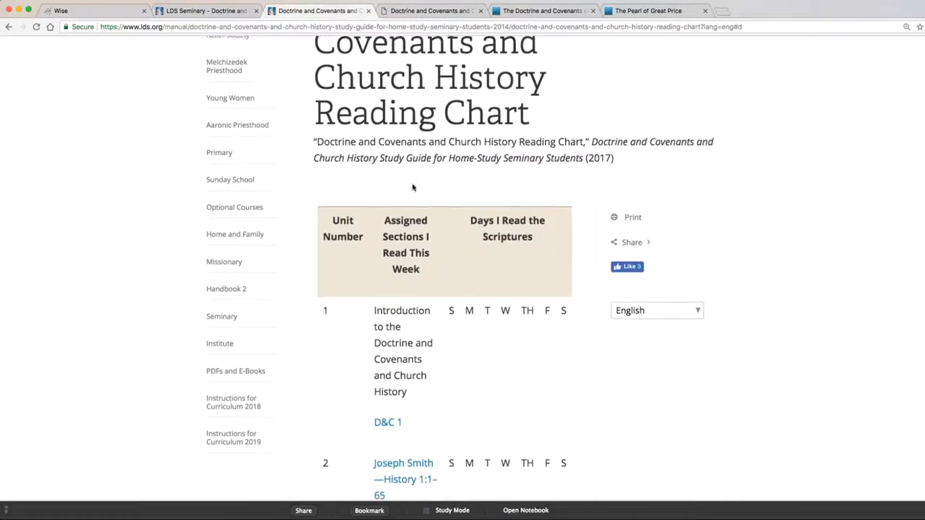
scroll(412, 187, "up", 1)
scroll(413, 186, "down", 3)
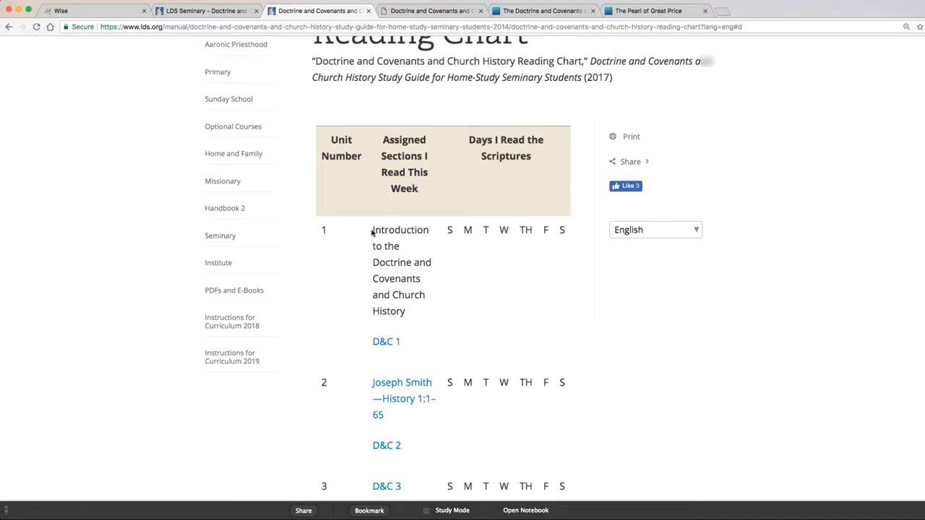
left_click_drag(372, 230, 408, 310)
key("super+c")
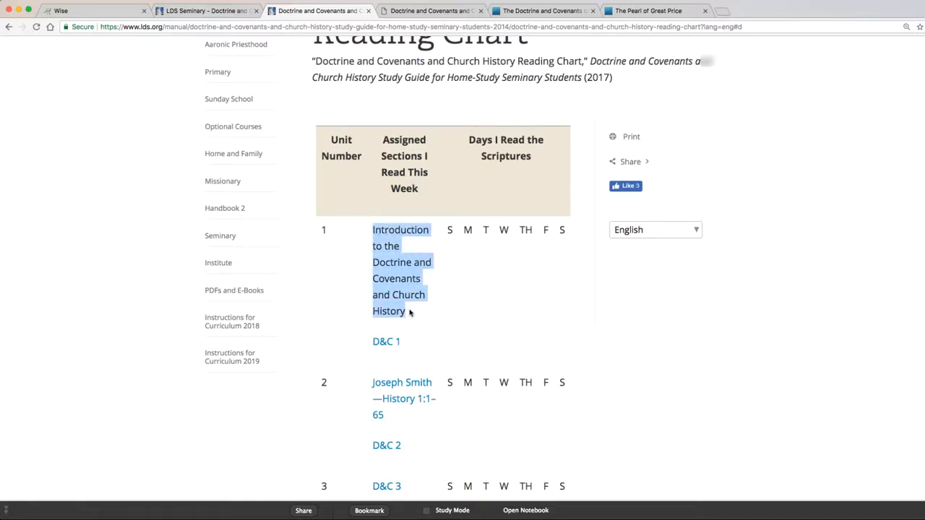
Set the new WISE reading's title to "1. Introduction to the Doctrine and Covenants and Church History, Doctrine and Covenants 1".
left_click(118, 11)
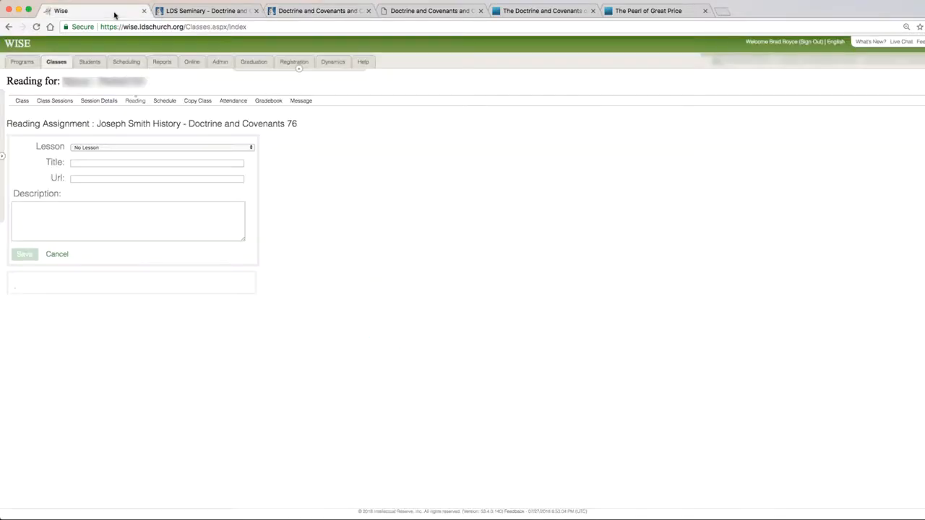
left_click(126, 160)
type("1")
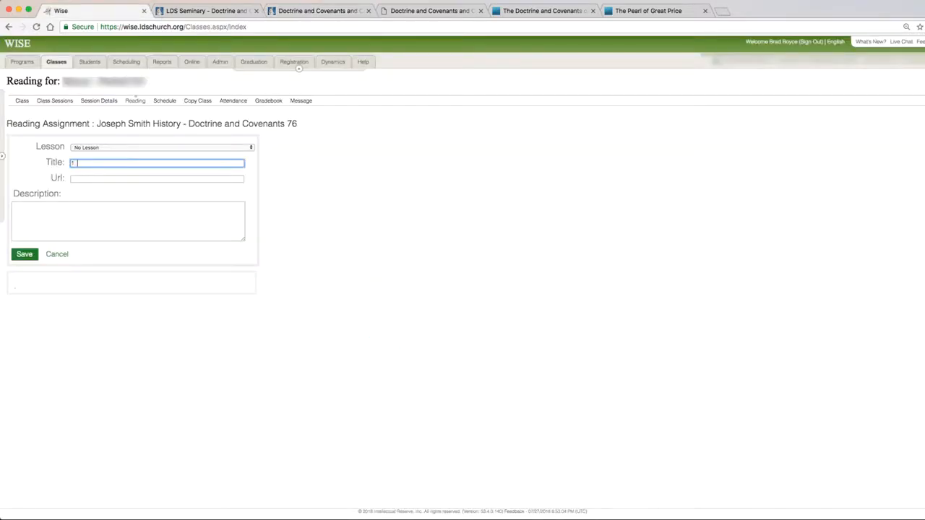
key("super+v")
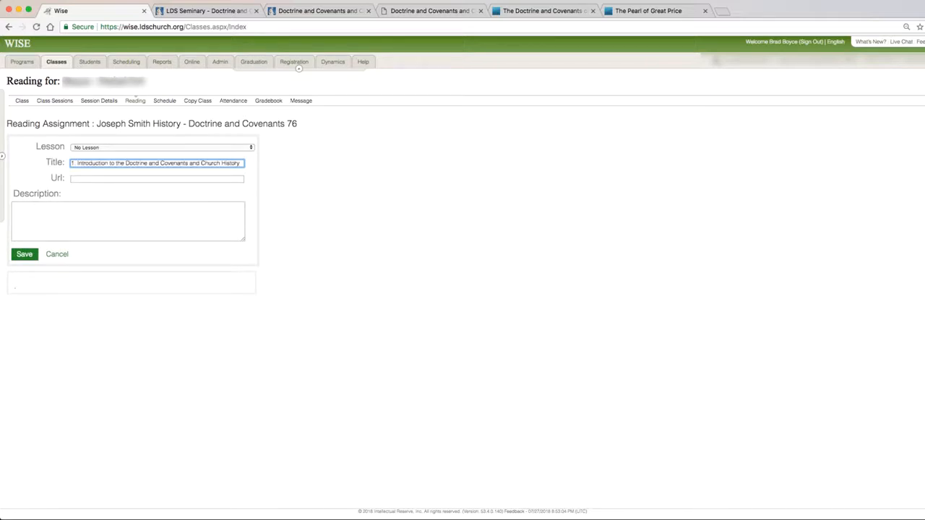
type(". Doctrine and Covenants 1")
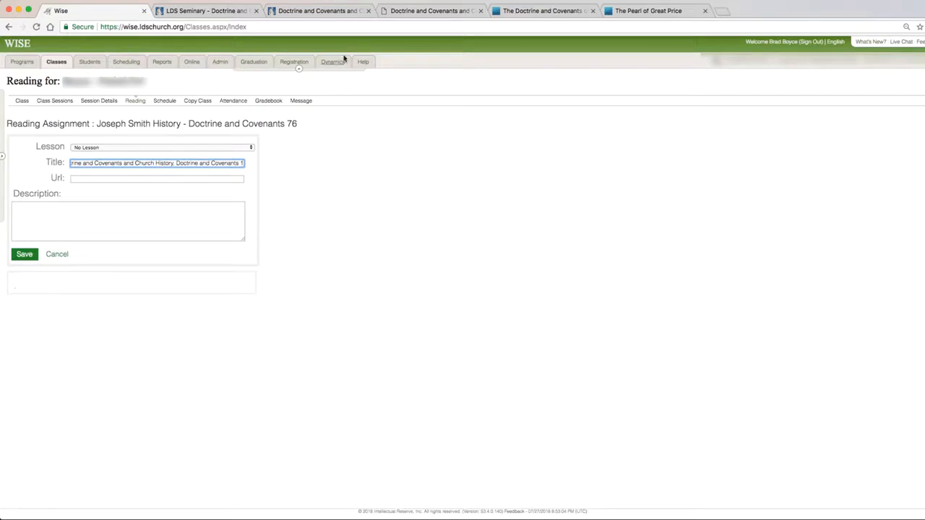
Copy the link address of the Doctrine and Covenants Introduction into the new reading's URL and save the reading.
left_click(531, 11)
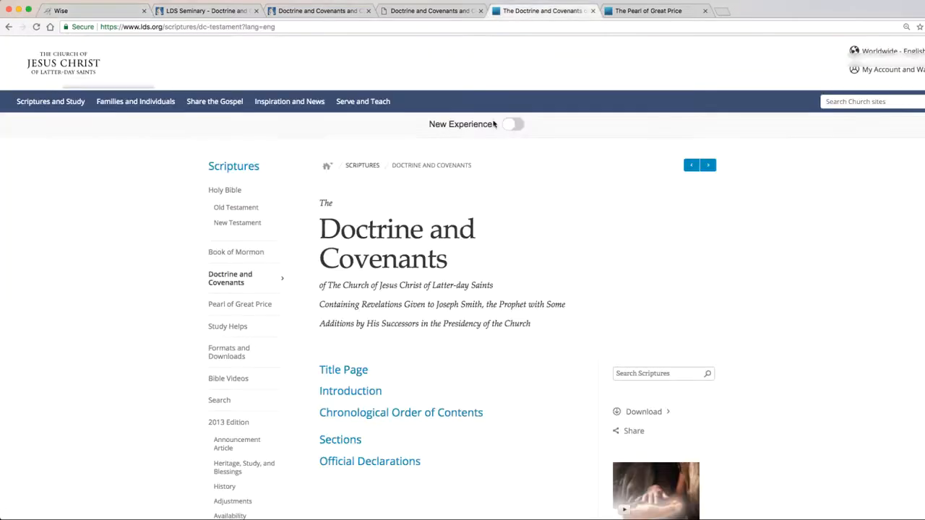
scroll(525, 347, "down", 1)
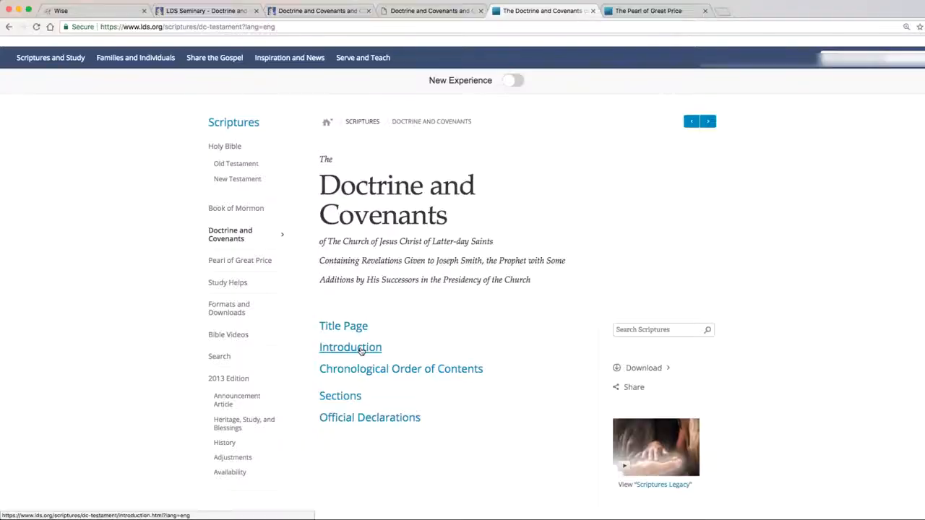
right_click(360, 350)
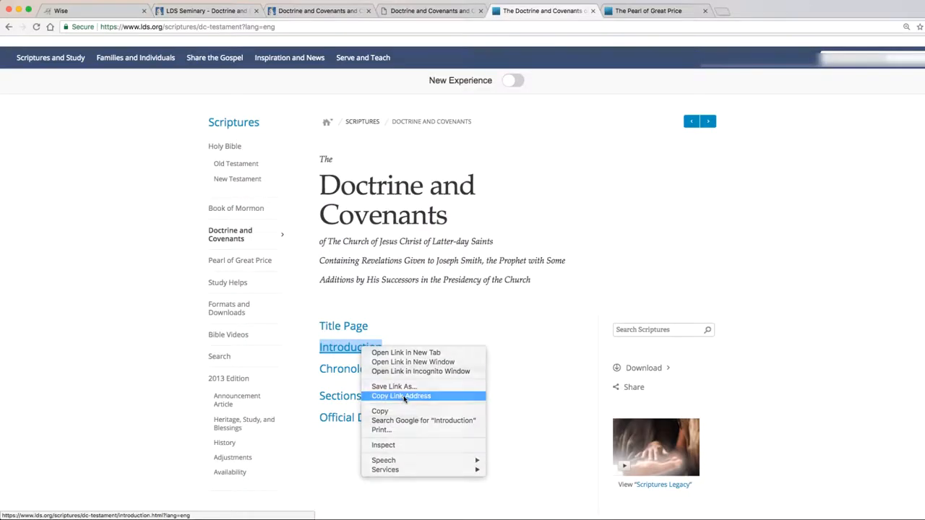
left_click(404, 397)
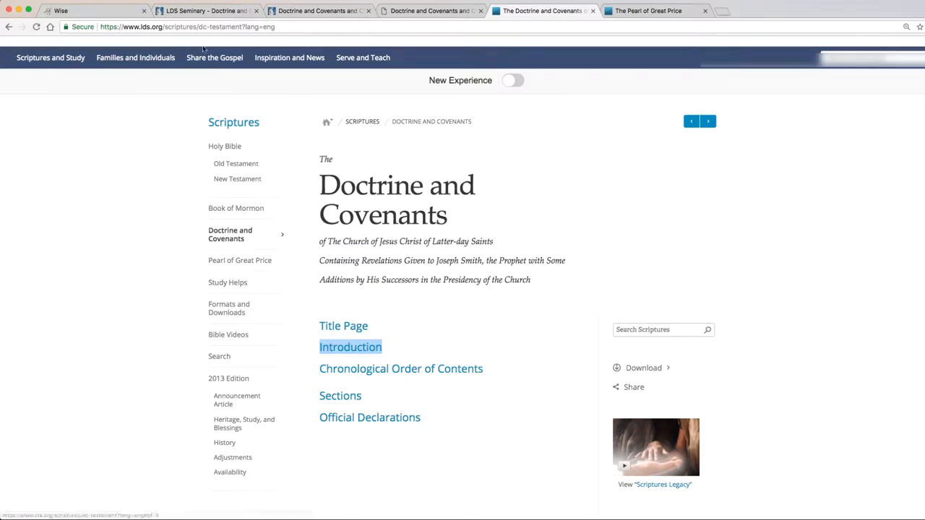
left_click(115, 11)
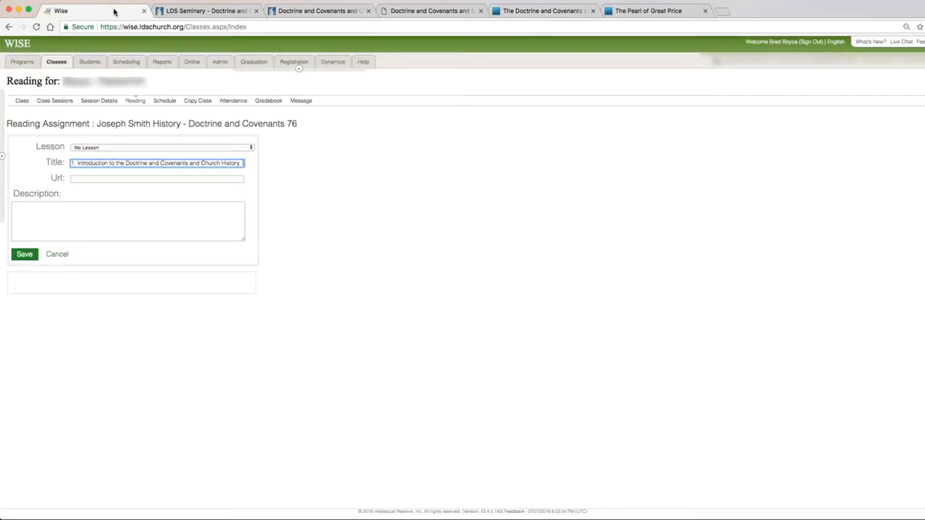
left_click(88, 179)
key("ctrl+v")
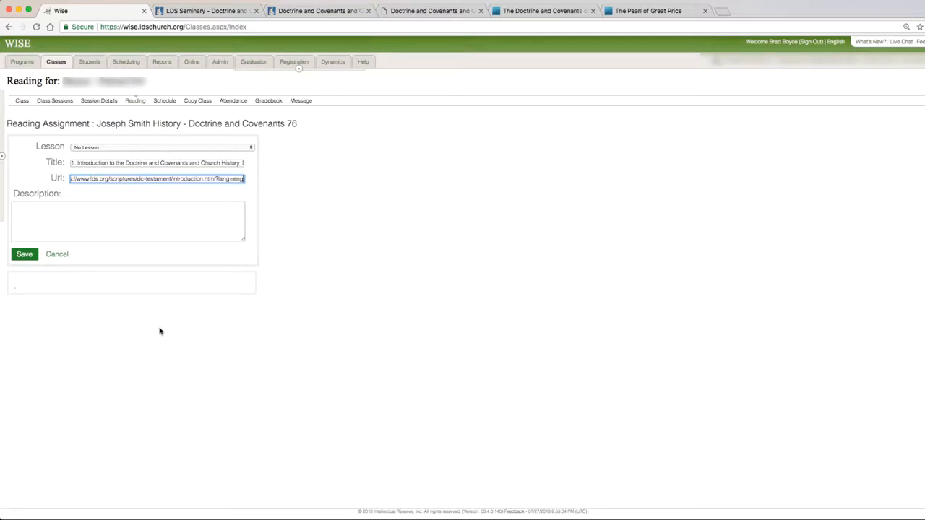
left_click(19, 255)
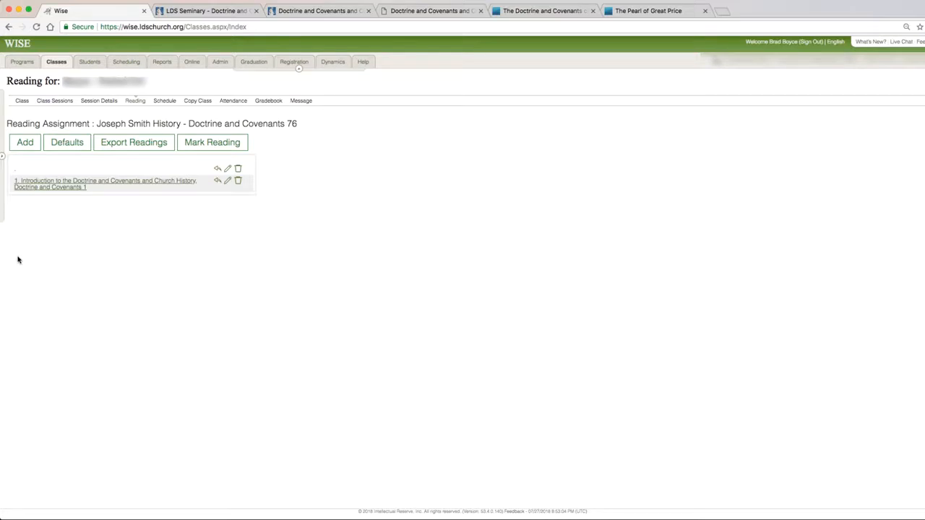
Start a new reading and copy "Joseph Smith—History 1:1–65" from unit 2 of the PDF reading chart.
left_click(24, 142)
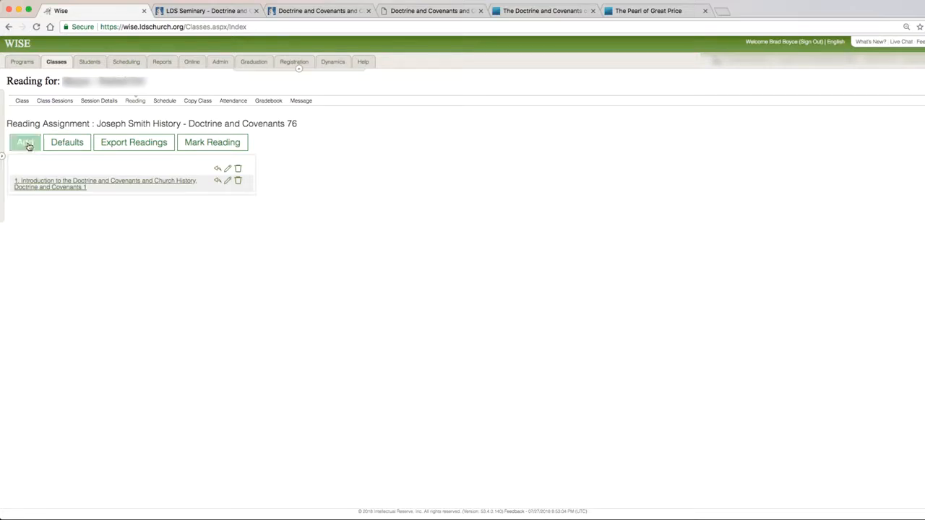
left_click(334, 10)
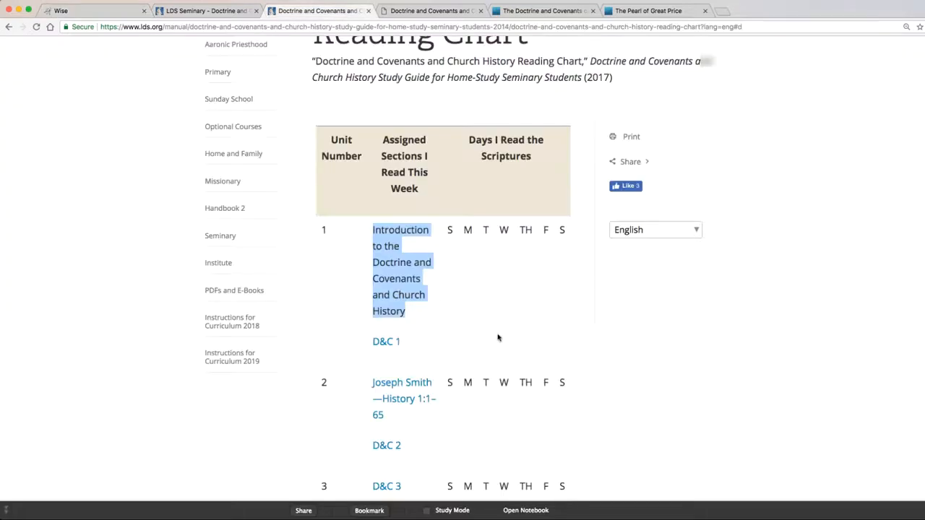
left_click(456, 13)
scroll(479, 289, "down", 1)
left_click_drag(426, 283, 357, 282)
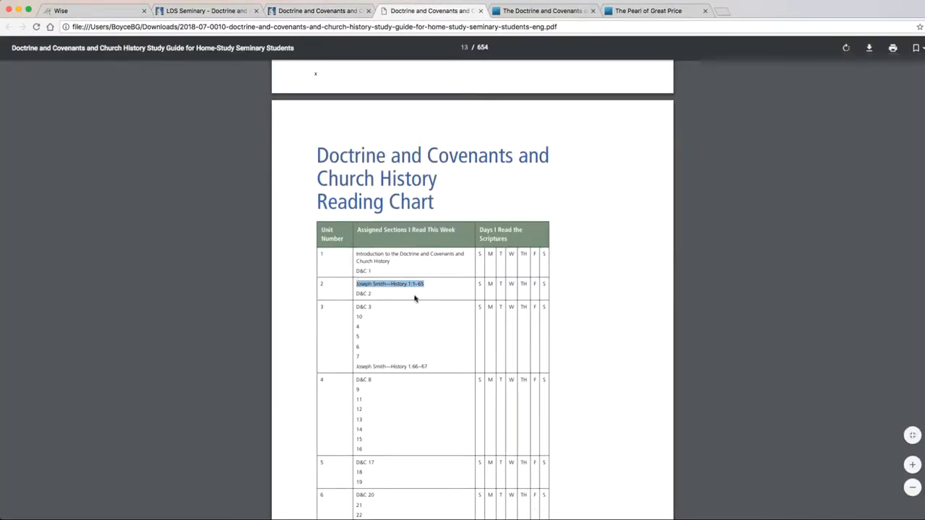
Set the new WISE reading's title to "2. Joseph Smith—History 1:1–65, Doctrine and Covenants 2".
left_click(90, 11)
left_click(83, 162)
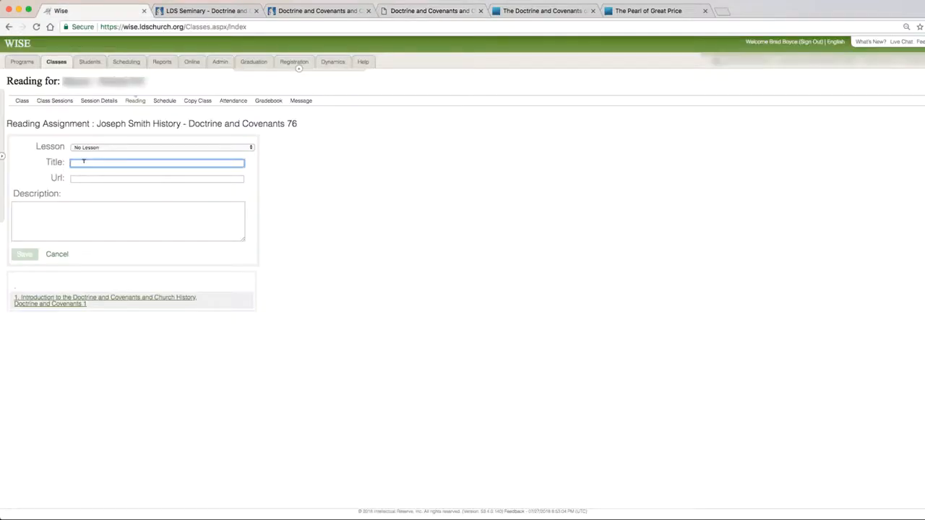
type("2.")
key("super+v")
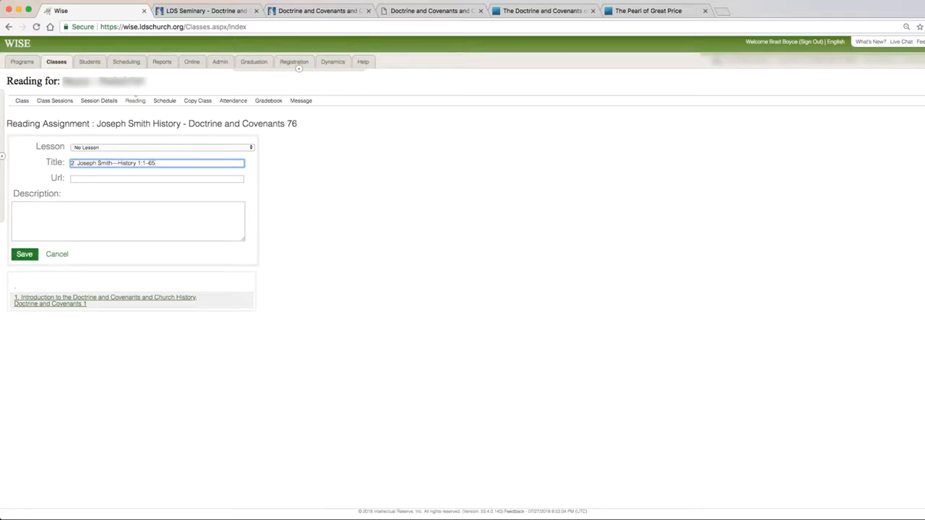
type(".")
key("super+v")
type("2")
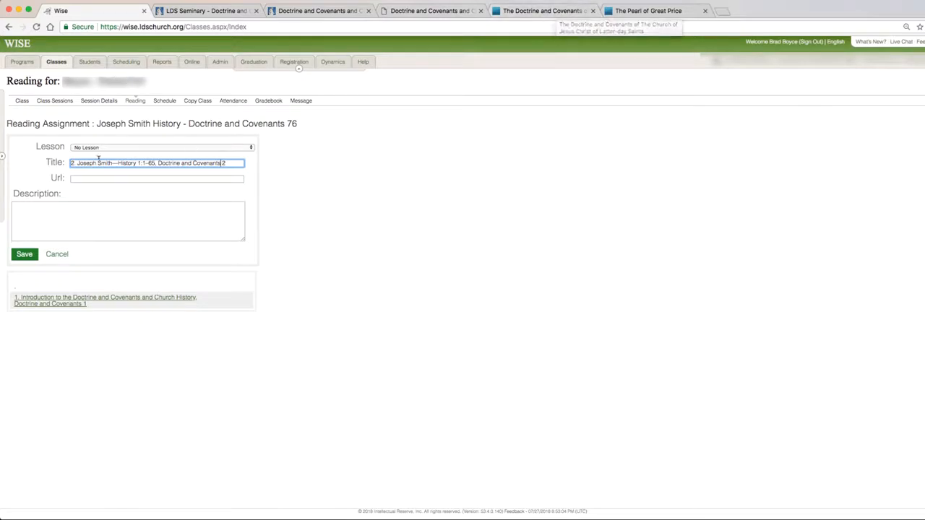
Copy the link address of Joseph Smith—History from the Pearl of Great Price page into the reading's URL and save the reading.
left_click(661, 12)
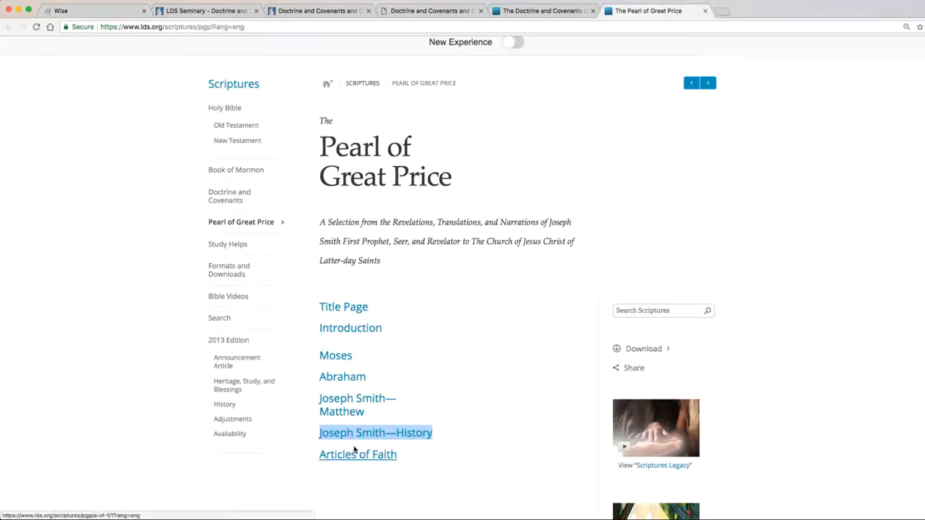
right_click(412, 438)
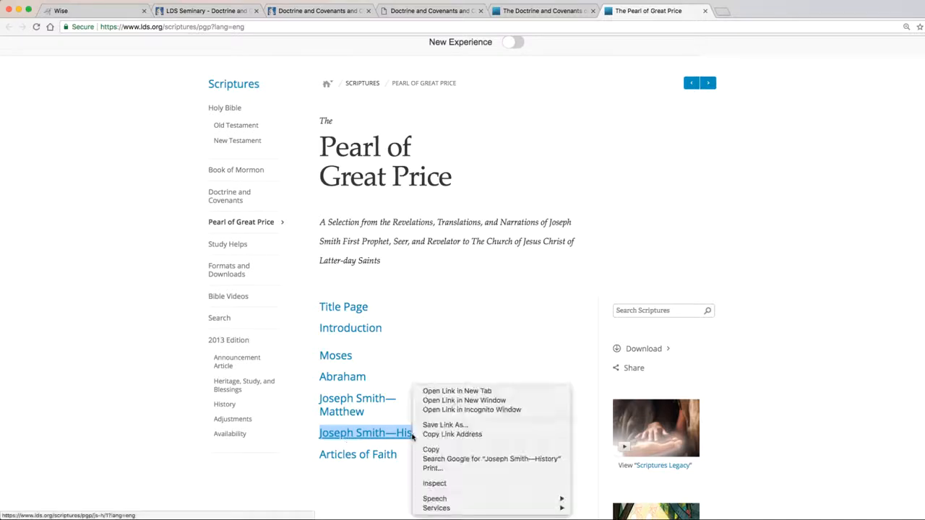
left_click(466, 434)
left_click(91, 11)
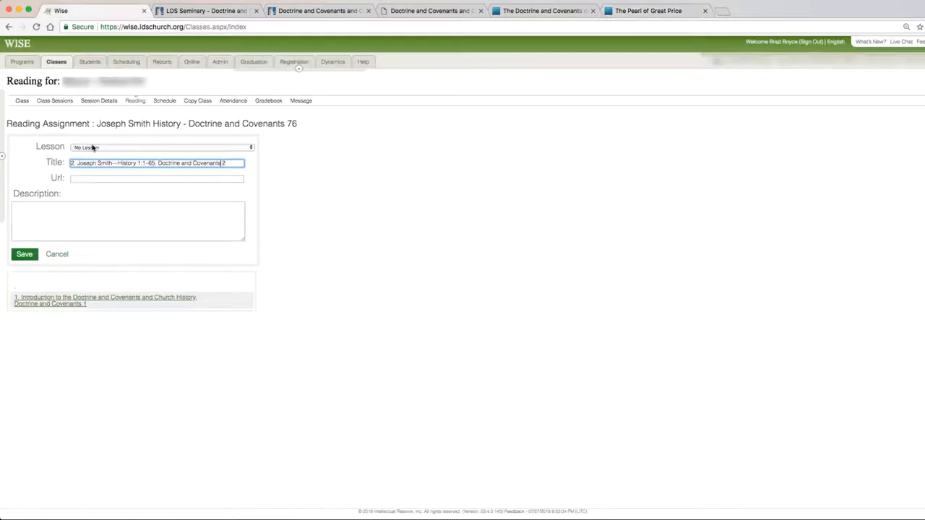
left_click(95, 178)
key("super+v")
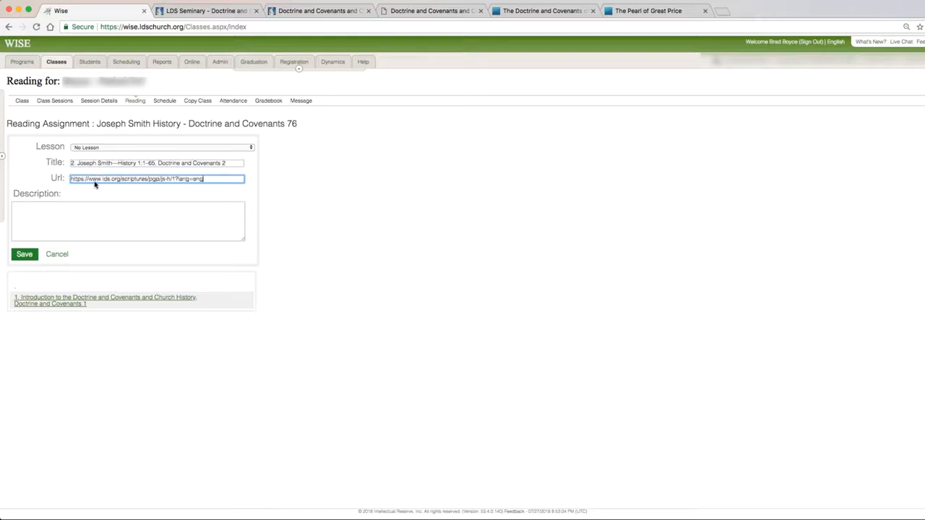
left_click(28, 256)
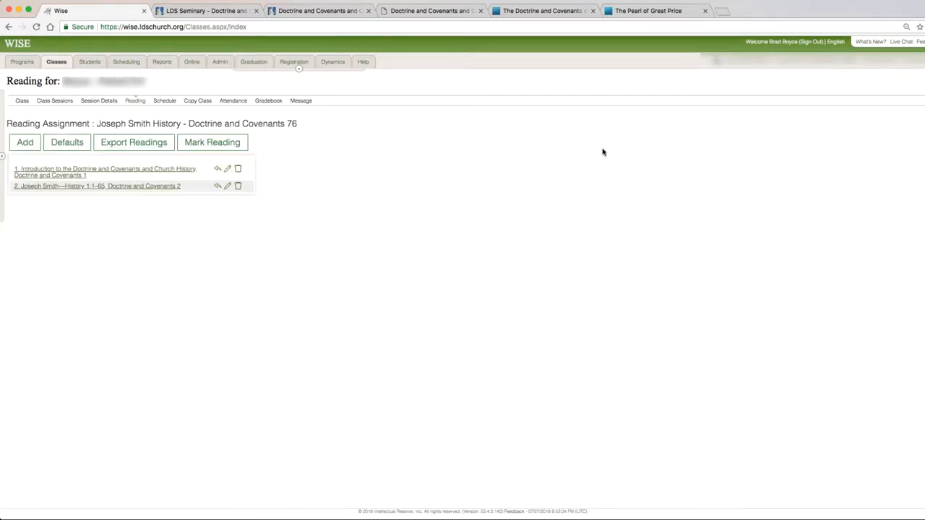
Start a third reading and copy "Joseph Smith—History 1:66–67" from unit 3 of the online reading chart.
left_click(24, 143)
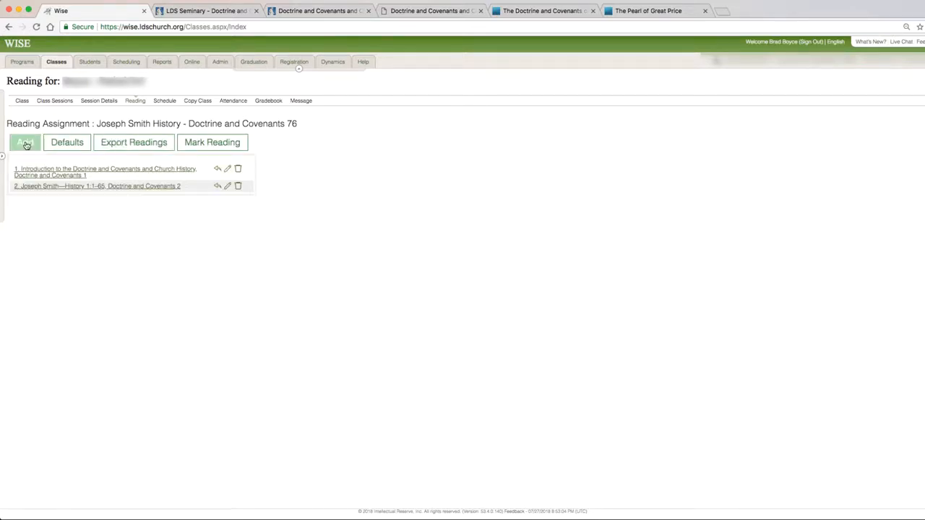
left_click(342, 12)
scroll(429, 279, "down", 3)
scroll(429, 279, "down", 2)
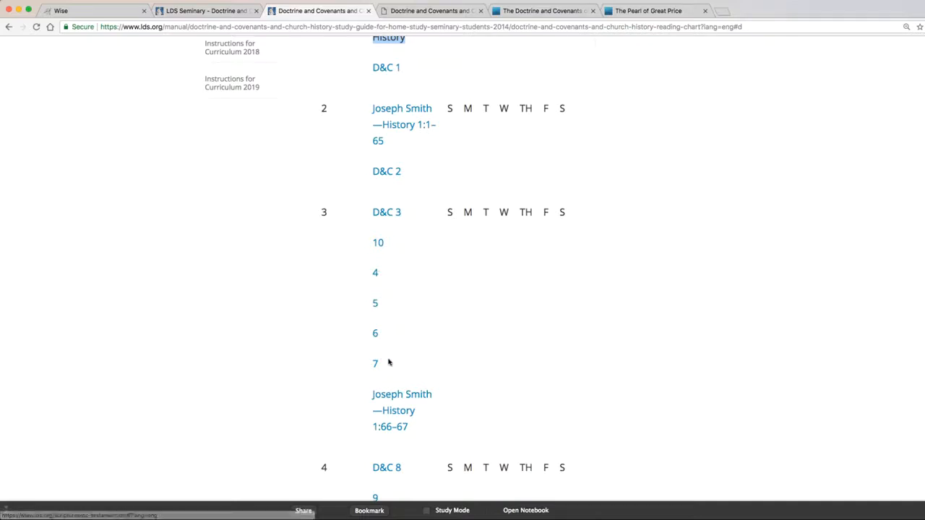
left_click_drag(427, 426, 373, 394)
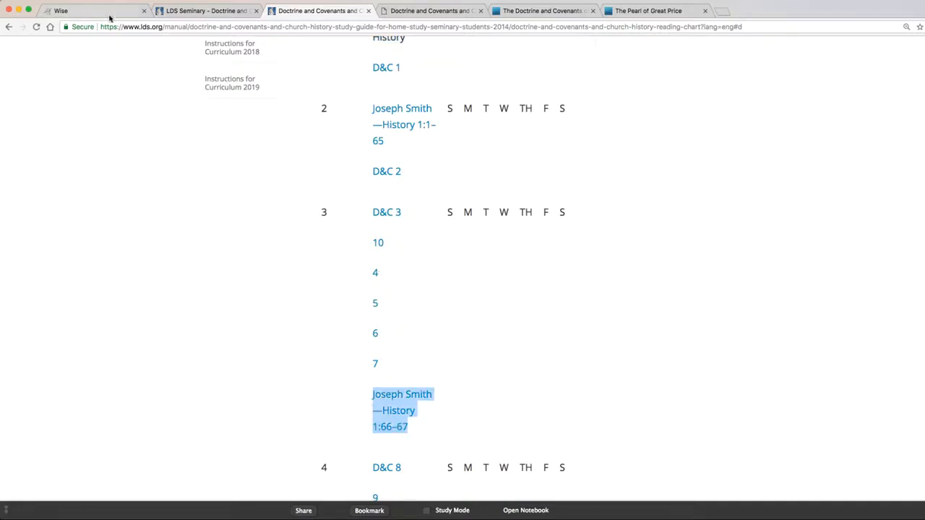
Set the new WISE reading's title to "3. Doctrine and Covenants 3, 10, 4-7, Joseph Smith—History 1:66–67".
left_click(109, 15)
left_click(110, 164)
type("3")
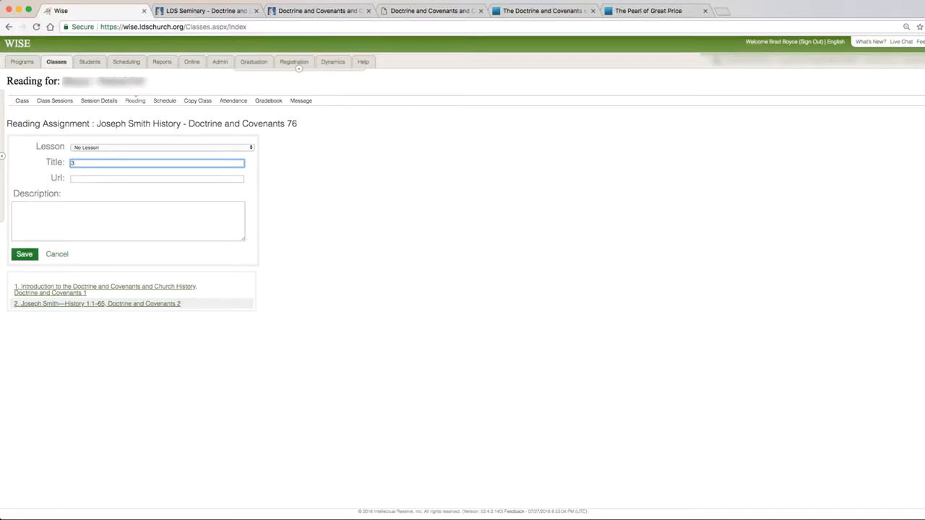
key("super+v")
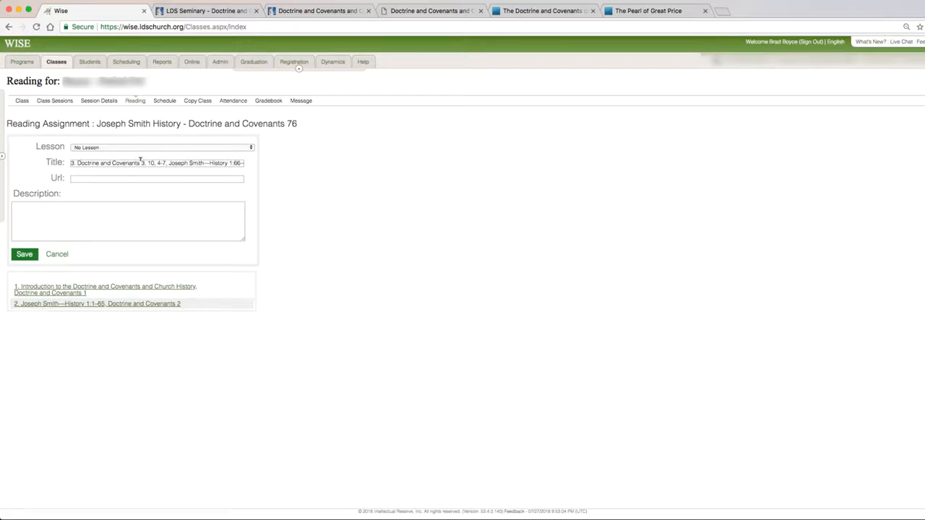
Copy the link address of Doctrine and Covenants section 3 into the third reading's URL and save the reading.
left_click(538, 12)
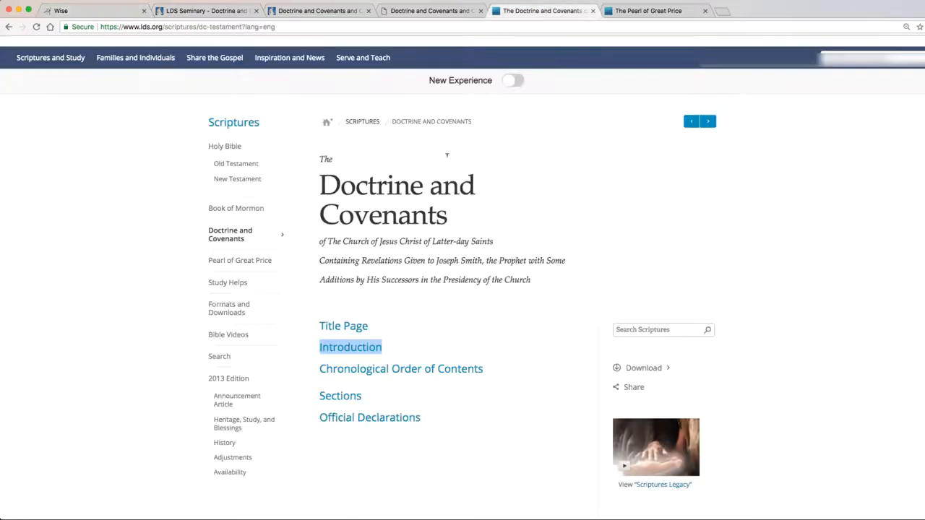
left_click(358, 397)
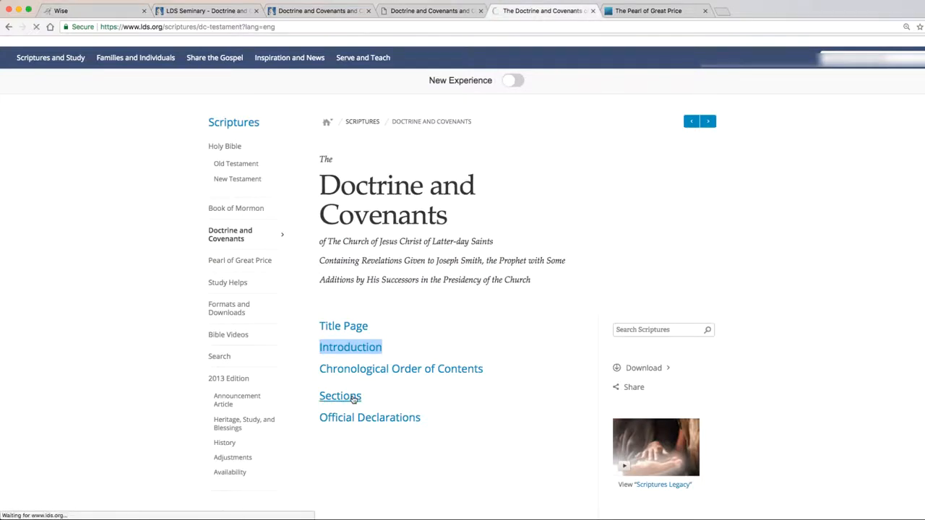
right_click(380, 340)
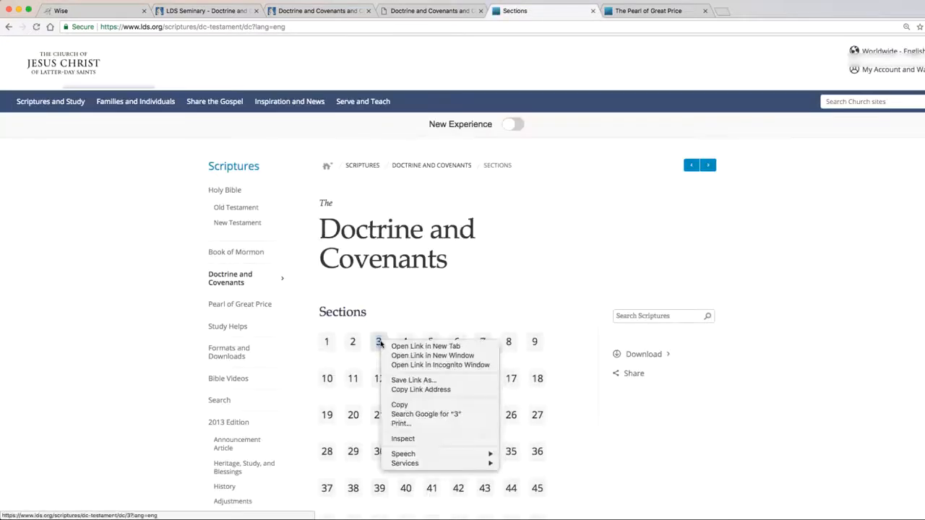
left_click(438, 391)
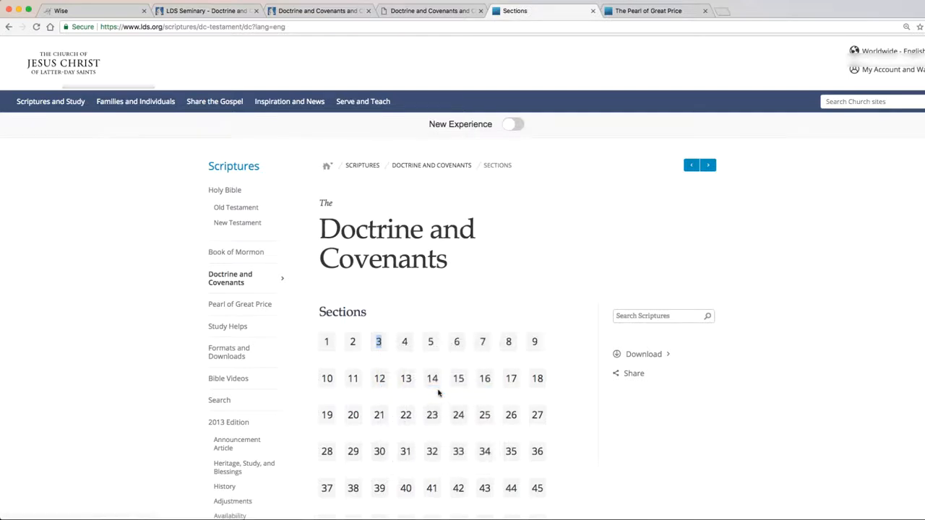
left_click(104, 11)
left_click(140, 178)
key("super+v")
left_click(26, 254)
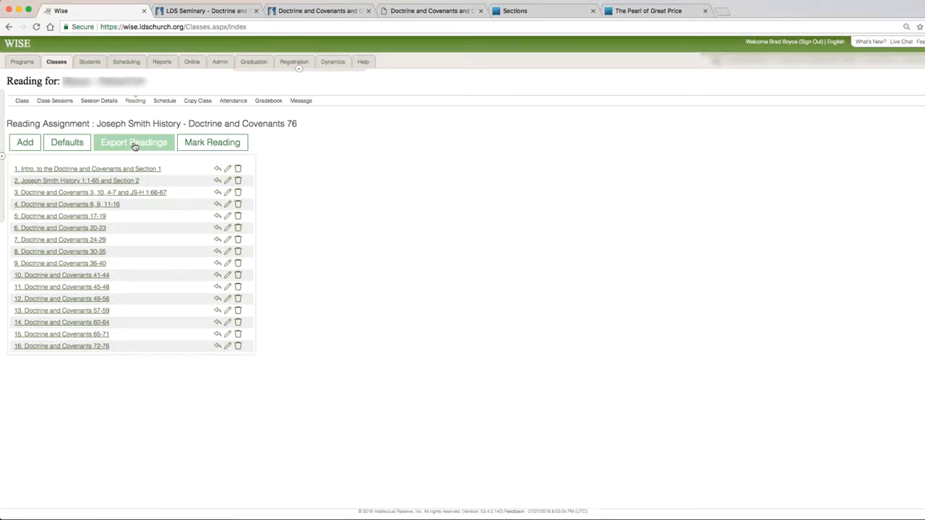
Start exporting the readings, select the first listed class as the target, and open the choice of program.
left_click(134, 145)
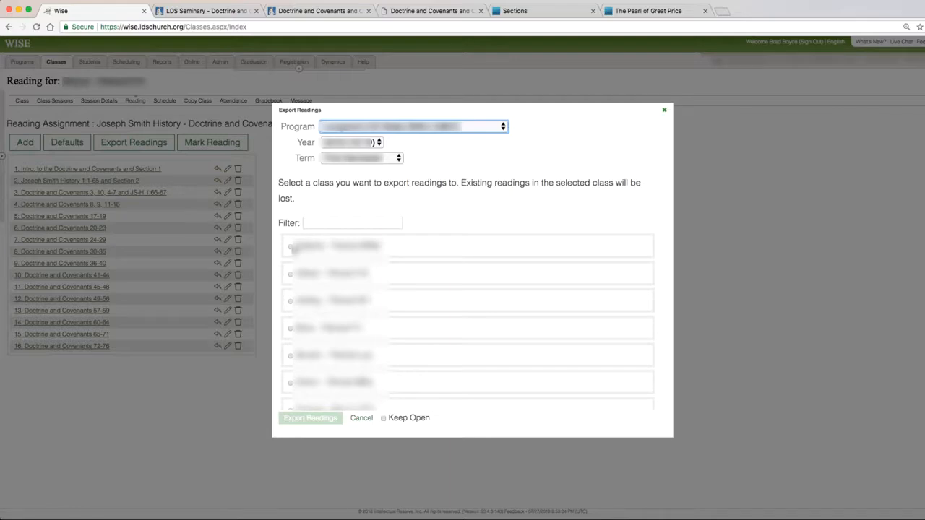
left_click(290, 248)
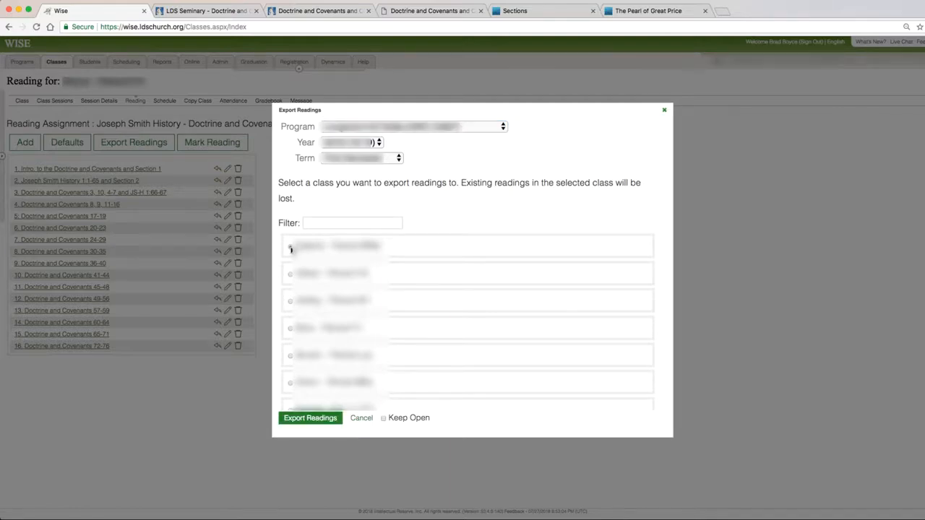
left_click(290, 249)
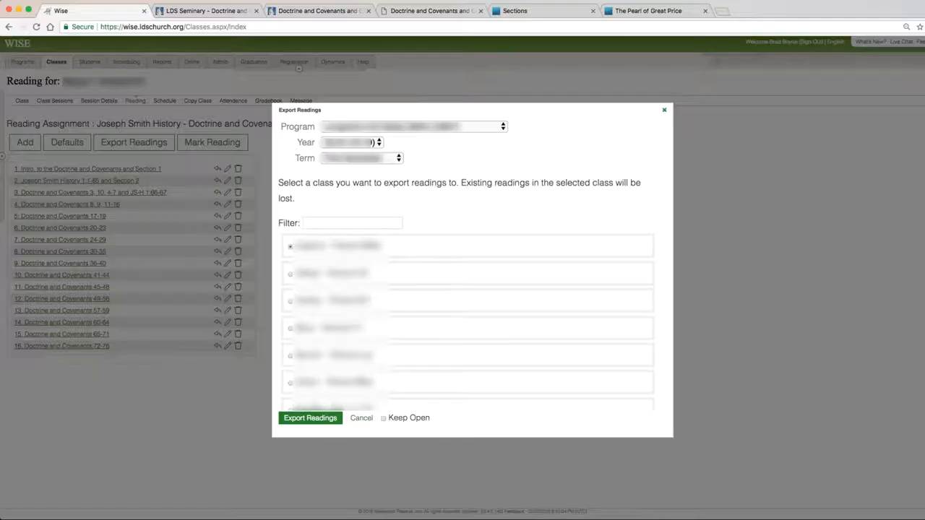
left_click(316, 420)
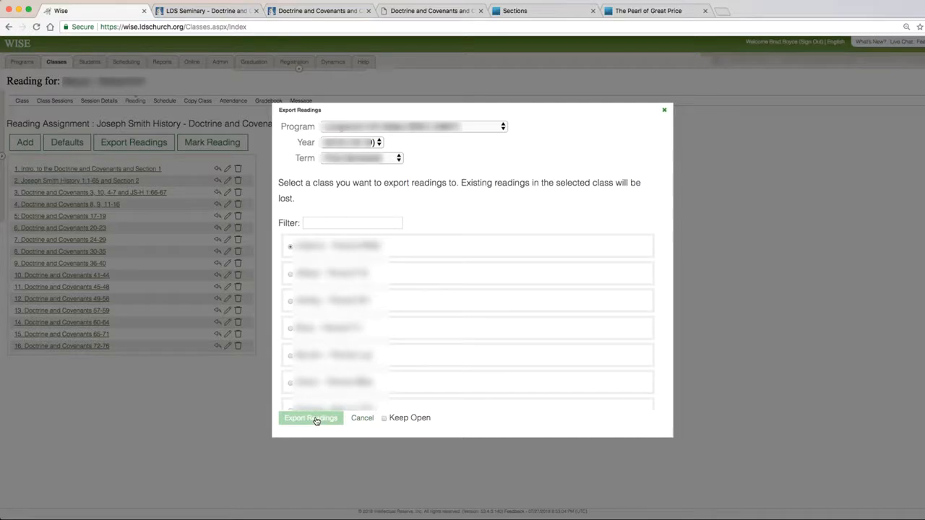
left_click(503, 127)
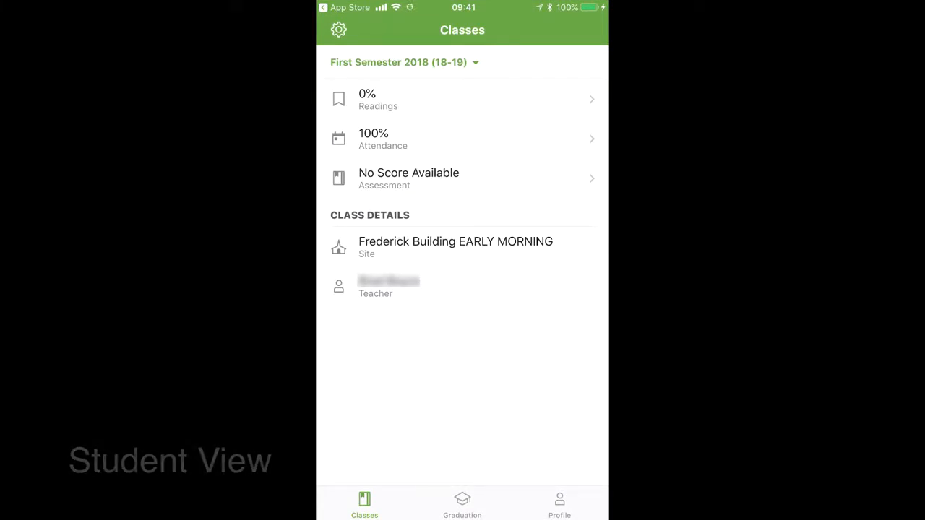
In the student's LDS Sem&Inst mobile app, review the class readings and mark readings 1, 2 and 3 as done.
left_click(406, 105)
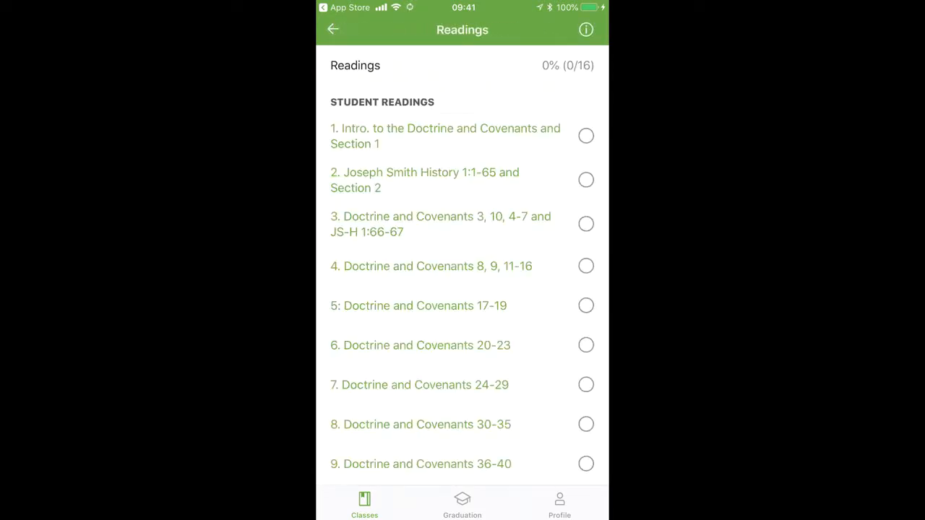
scroll(463, 289, "down", 5)
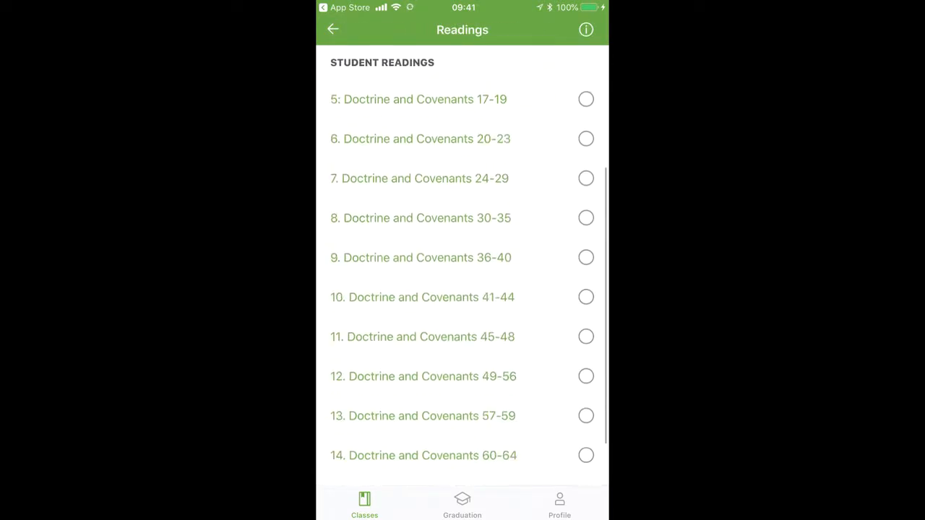
scroll(463, 289, "up", 5)
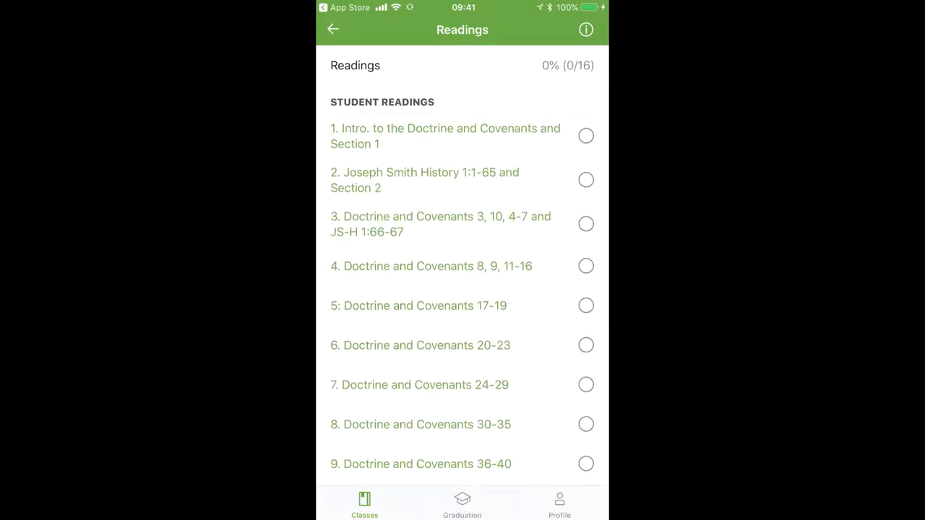
left_click(586, 135)
left_click(586, 179)
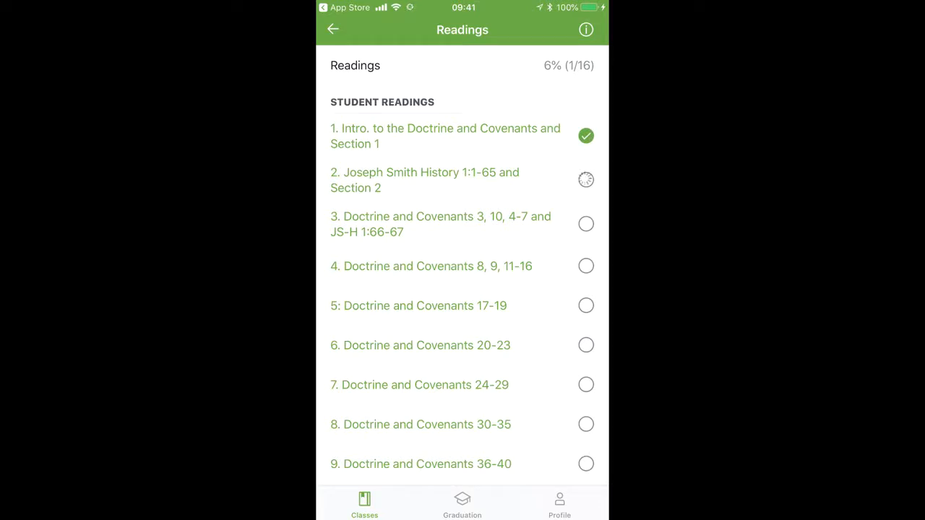
left_click(586, 224)
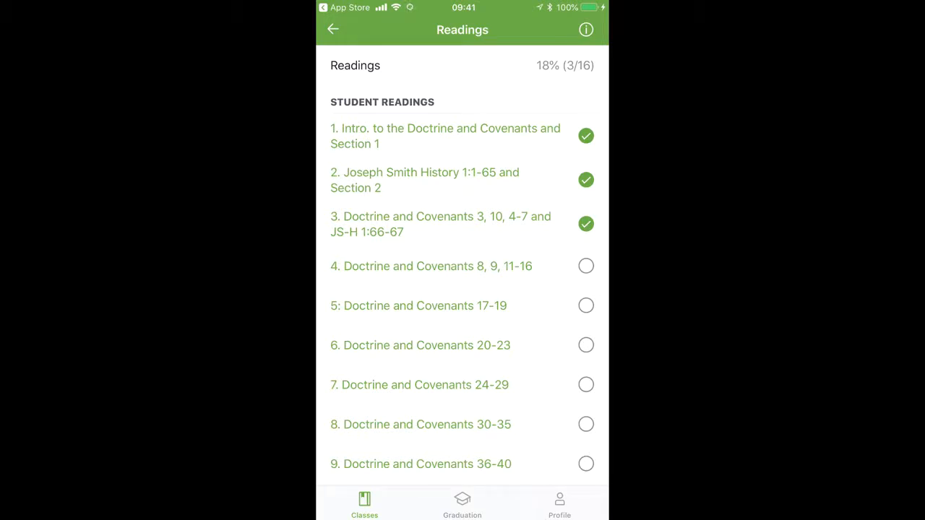
View the scripture pages linked from readings 1 and 4, returning to the student's readings list after each.
left_click(463, 128)
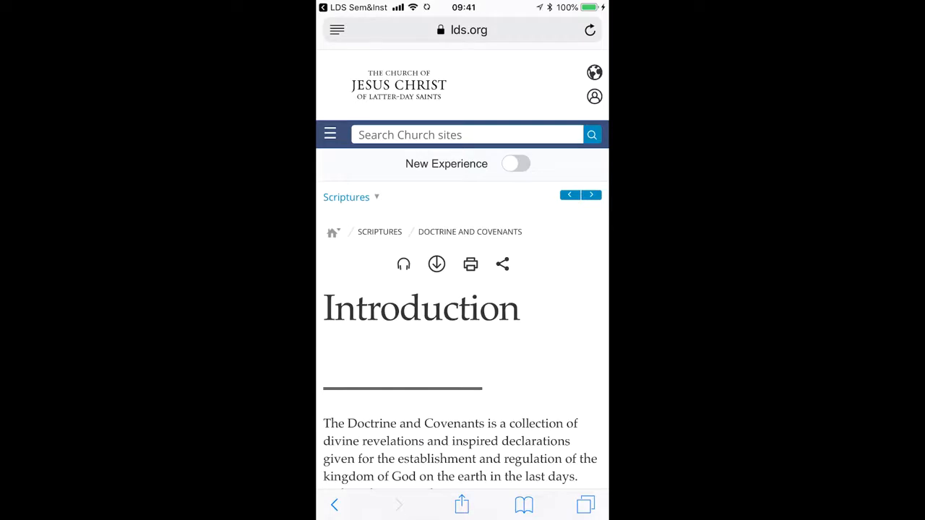
scroll(462, 289, "down", 5)
scroll(463, 289, "up", 5)
left_click(355, 8)
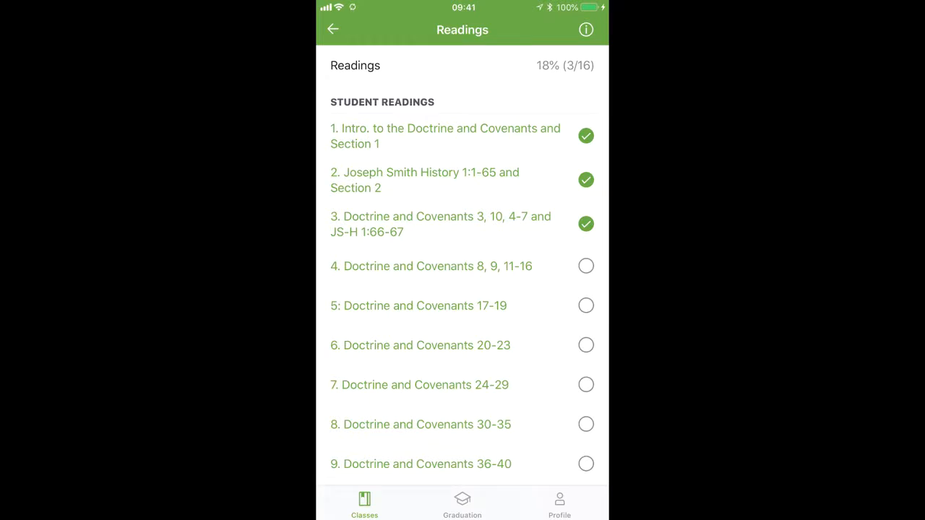
left_click(432, 266)
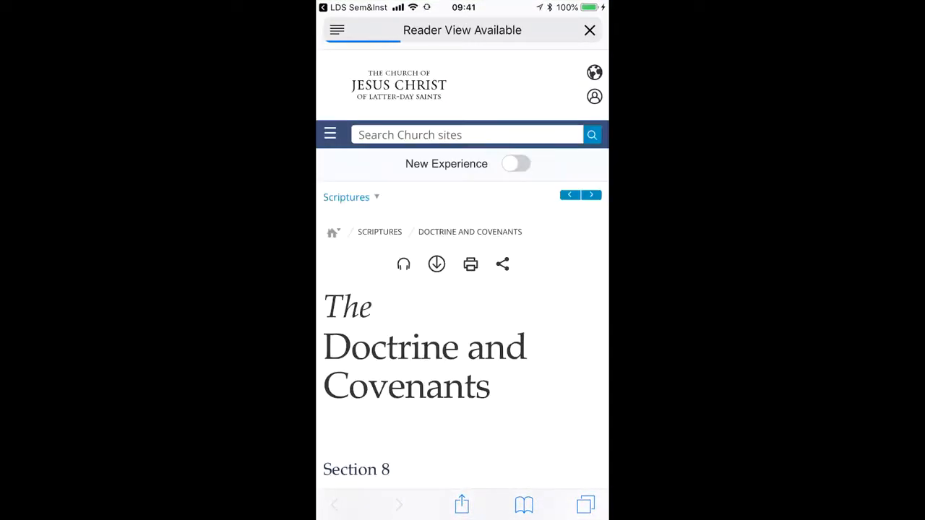
left_click(354, 7)
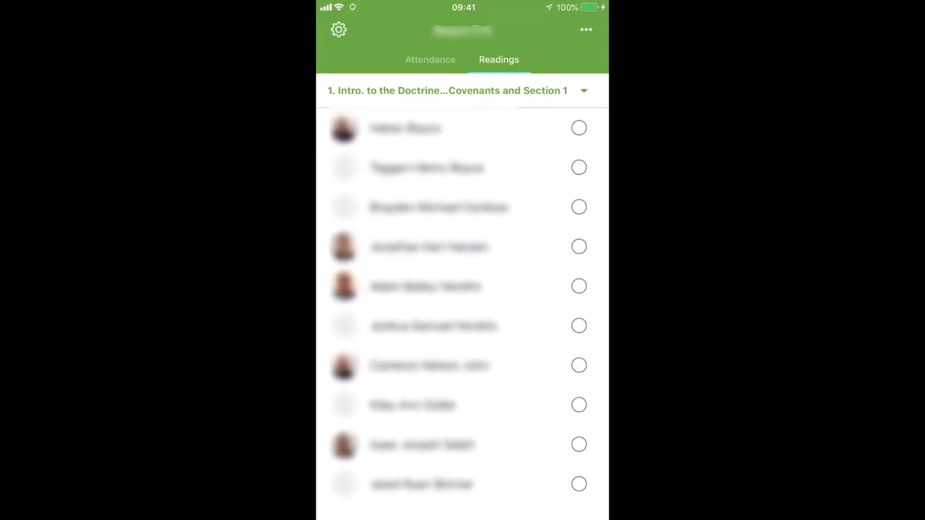
In the teacher's class readings, mark reading 1 as done for the first two students and for the whole class.
left_click(498, 58)
left_click(579, 128)
left_click(579, 168)
left_click(586, 29)
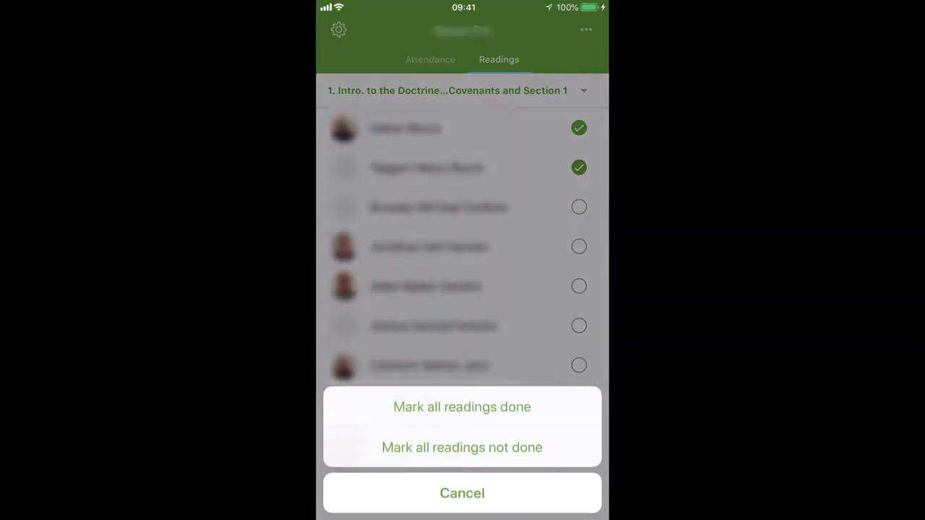
left_click(463, 407)
left_click(462, 407)
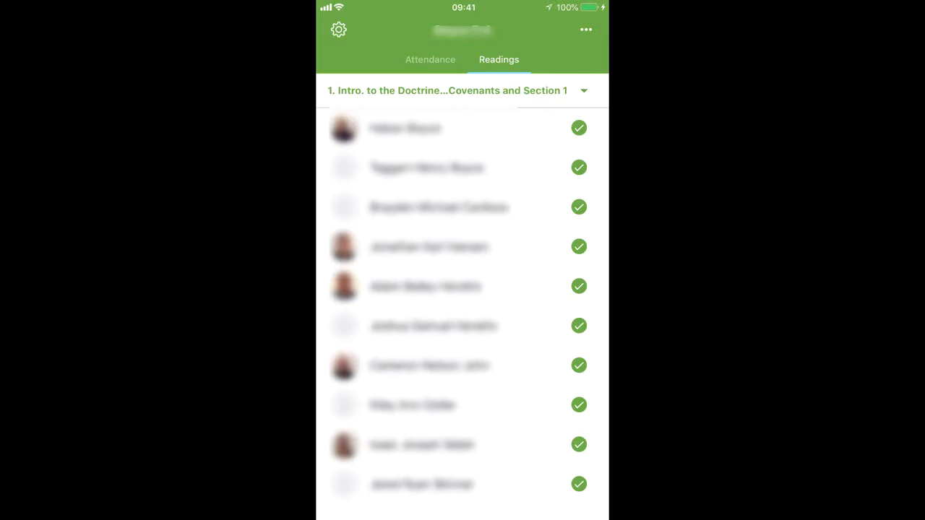
Switch to reading 2, Joseph Smith History 1:1-65 and Section 2, and mark it done for all students.
left_click(584, 90)
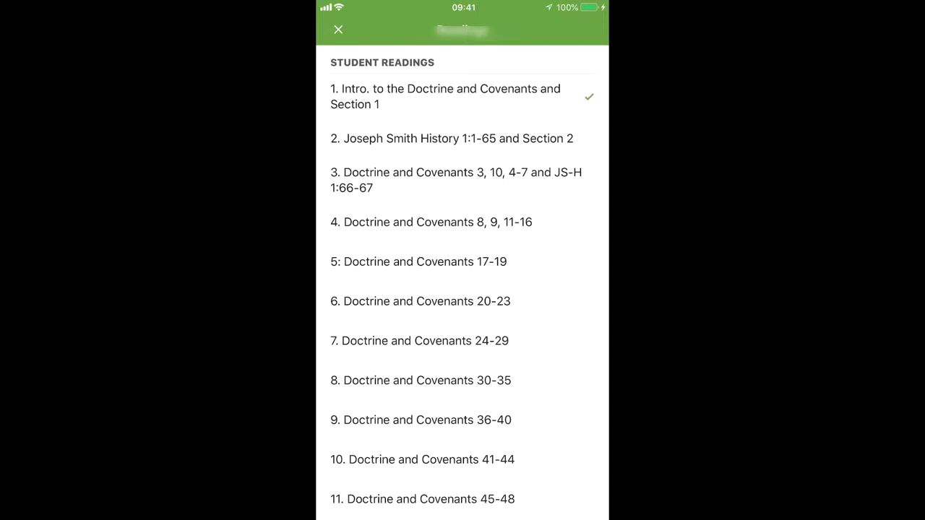
left_click(452, 138)
left_click(586, 32)
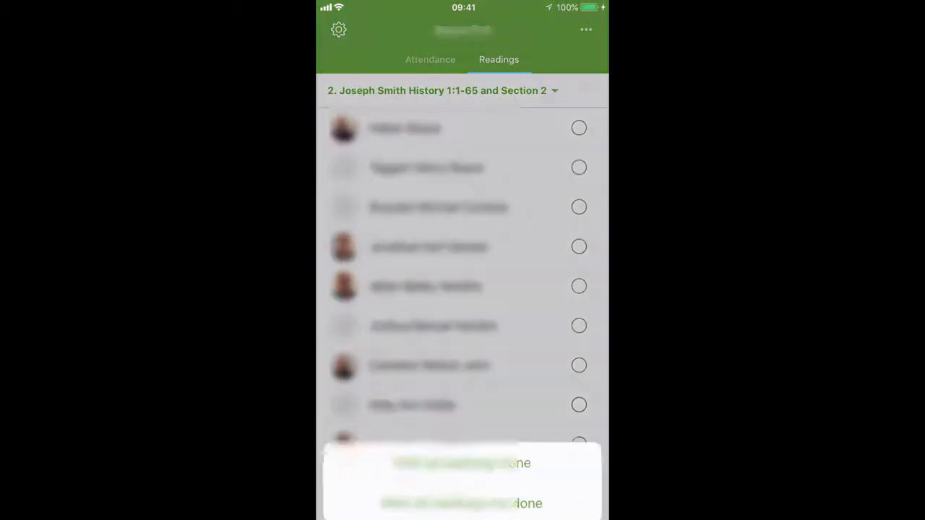
left_click(461, 410)
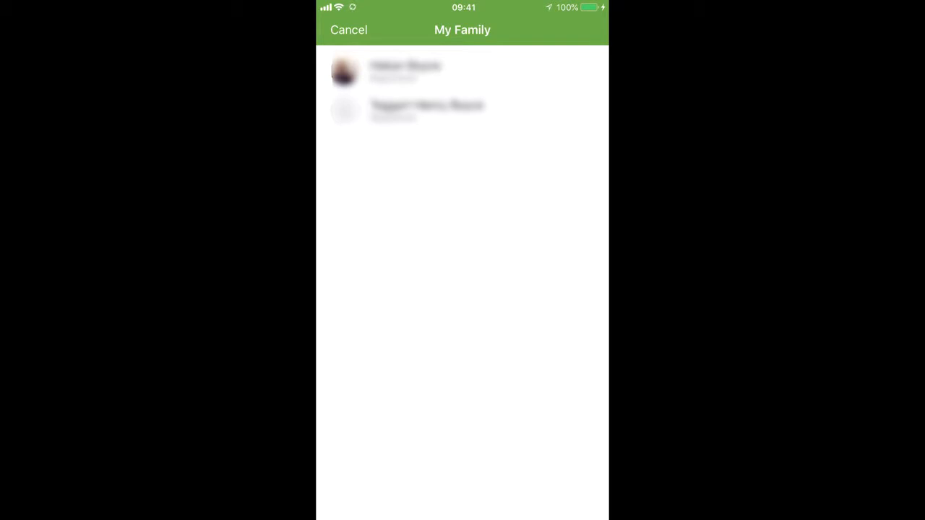
As a parent, choose the first child in My Family and mark the child's readings 3 and 4 as done.
left_click(456, 68)
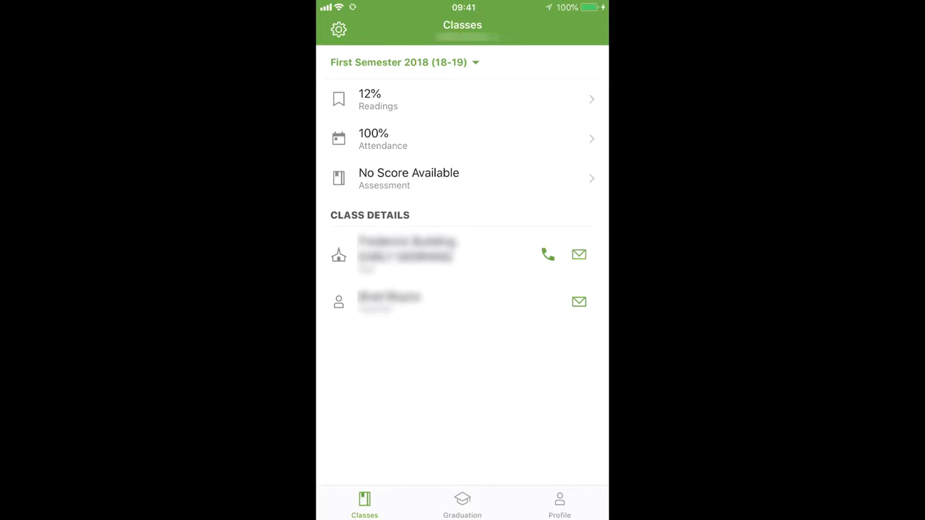
left_click(447, 98)
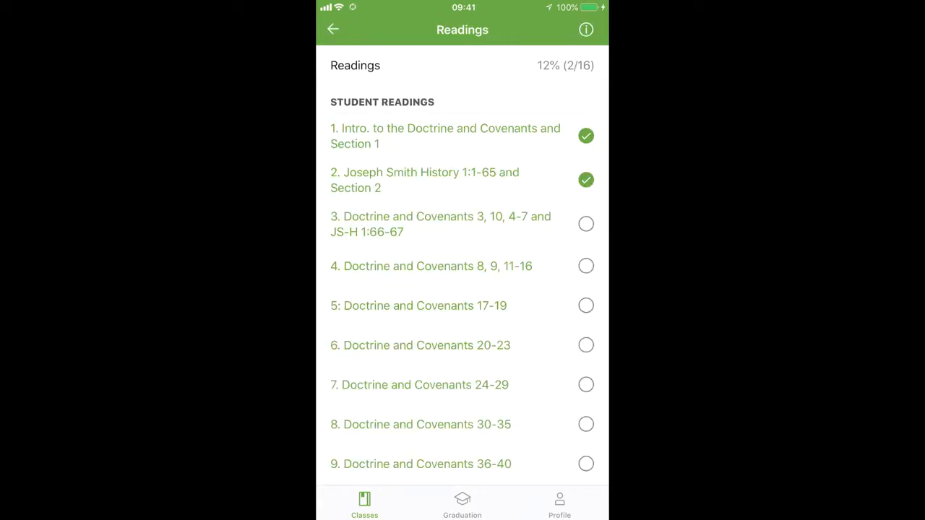
left_click(586, 224)
left_click(586, 266)
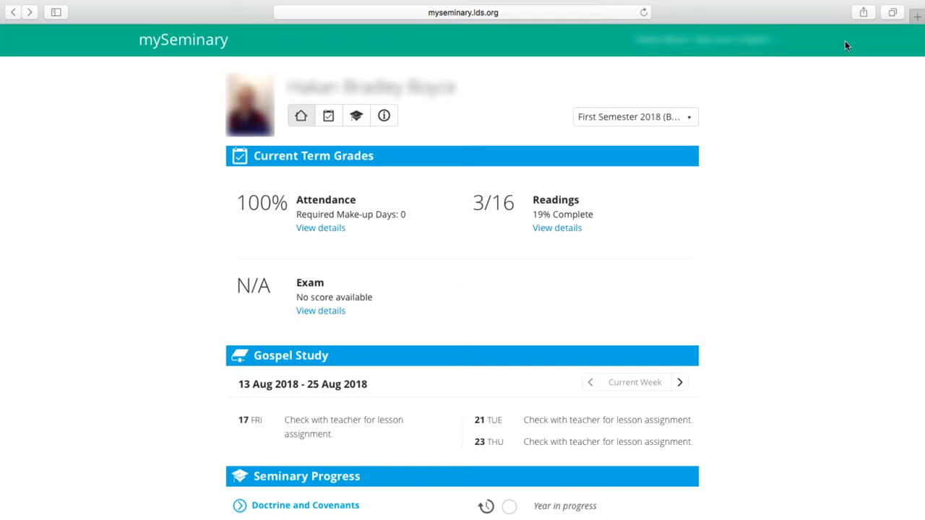
On the mySeminary website, open the details of the child's readings for the current term.
left_click(555, 230)
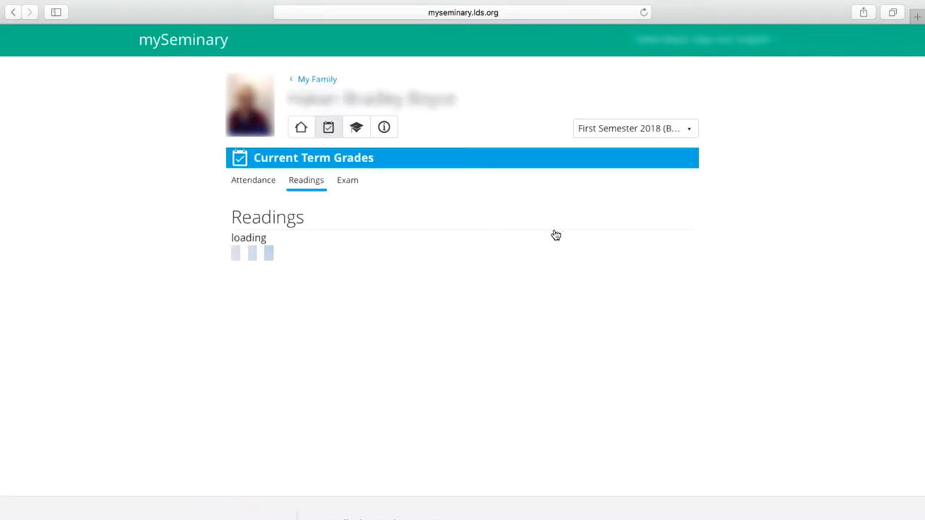